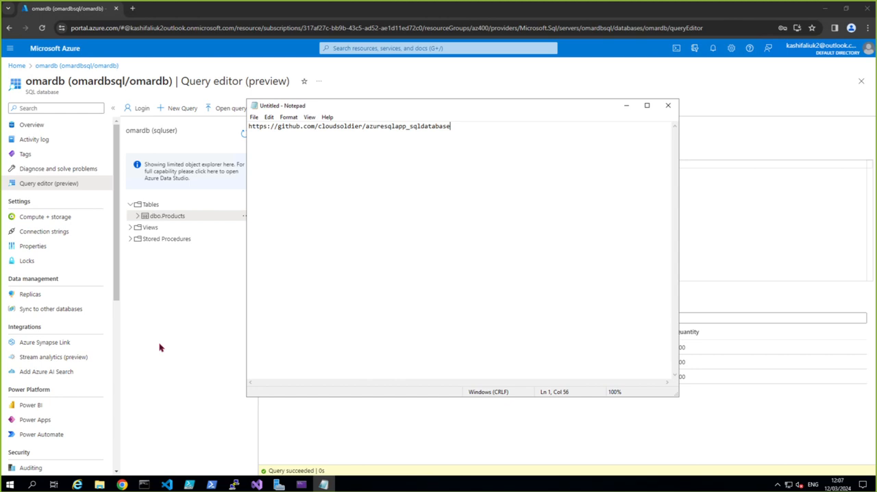
Step: Switch back to the Azure portal in Chrome and go to its home page, discarding the unsaved query edits
click(153, 307)
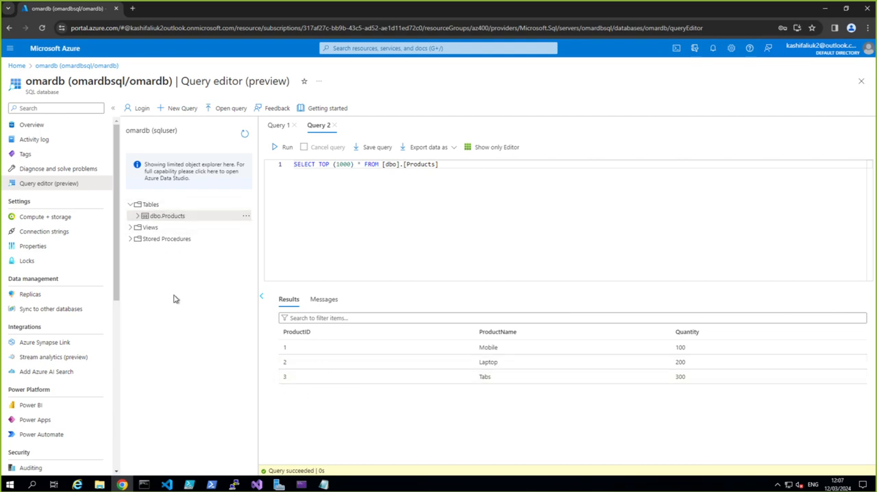
mouse_move(240, 480)
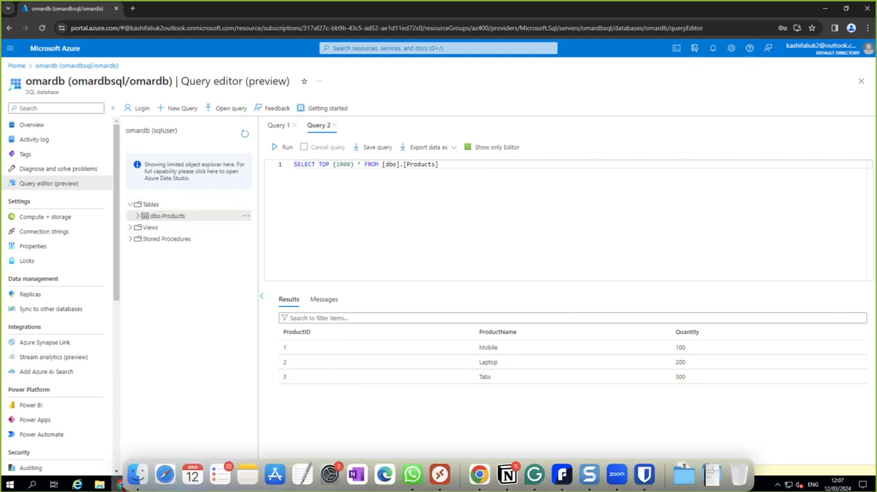
click(122, 486)
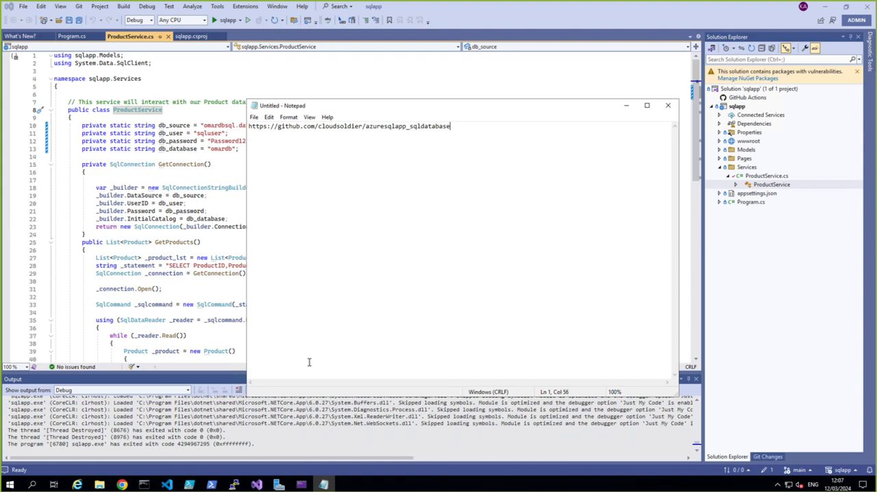
click(122, 485)
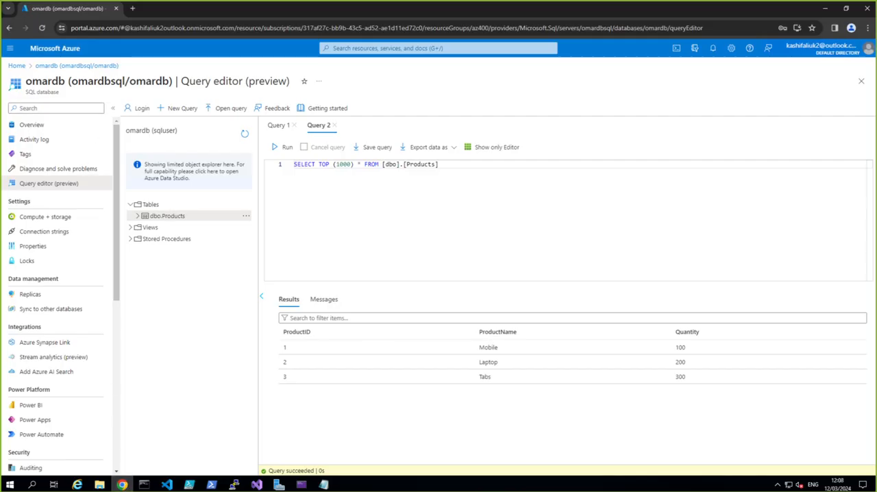
click(16, 66)
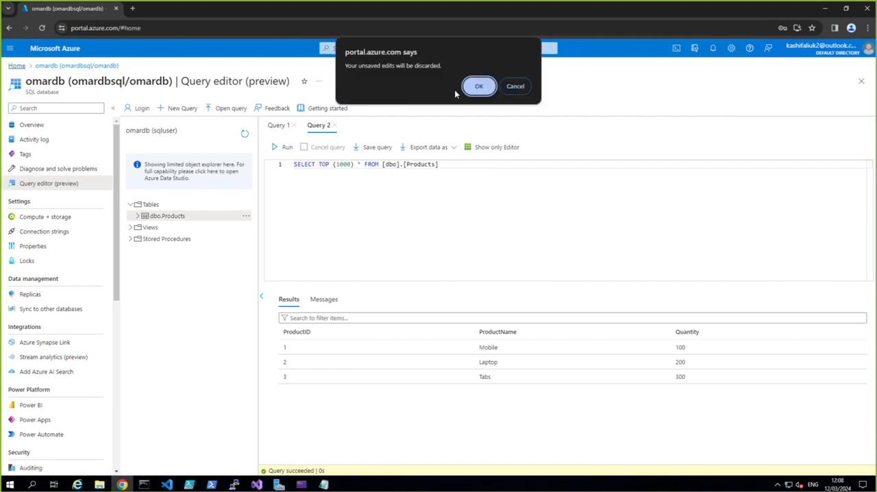
click(479, 86)
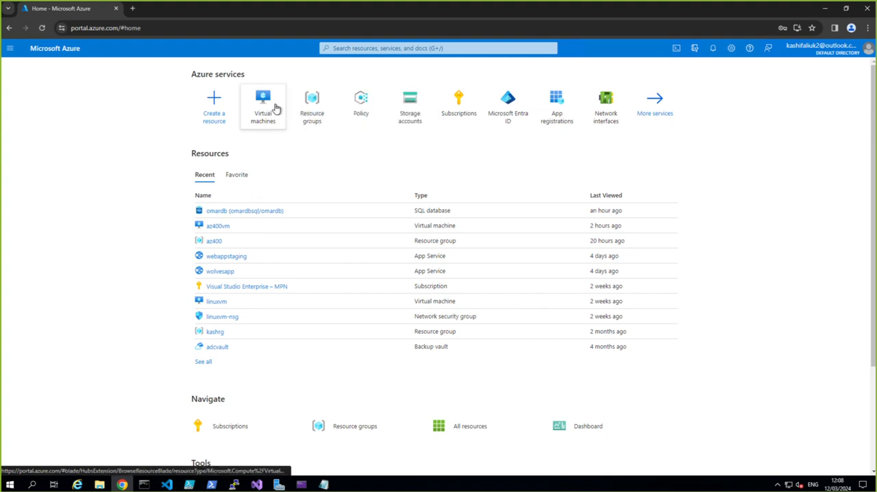
Step: Search the portal for "webapp" and open the App Services list
mouse_move(351, 118)
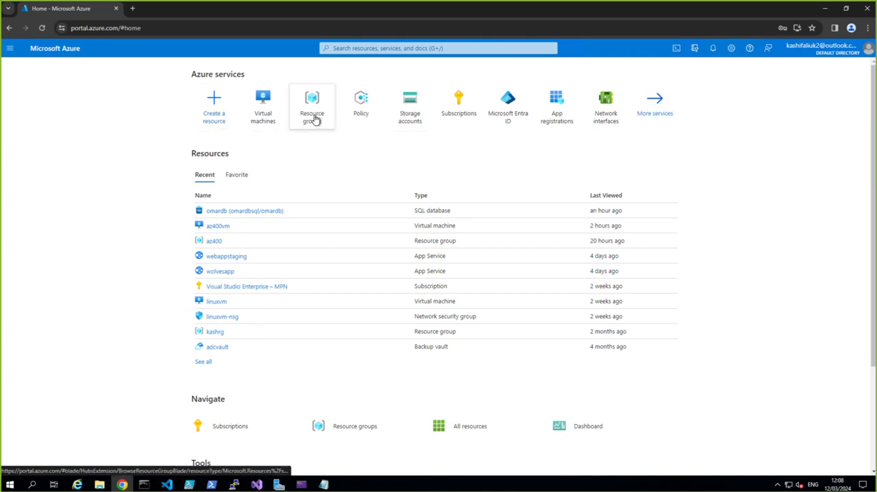
click(354, 50)
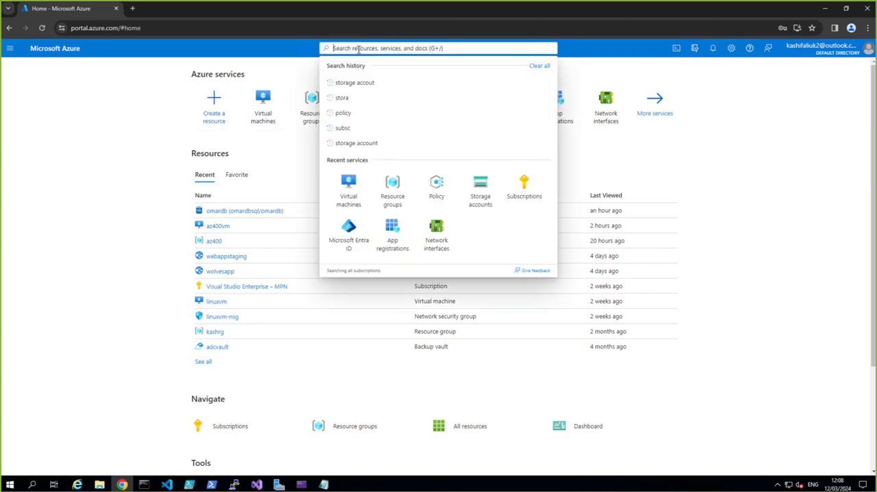
text(webap)
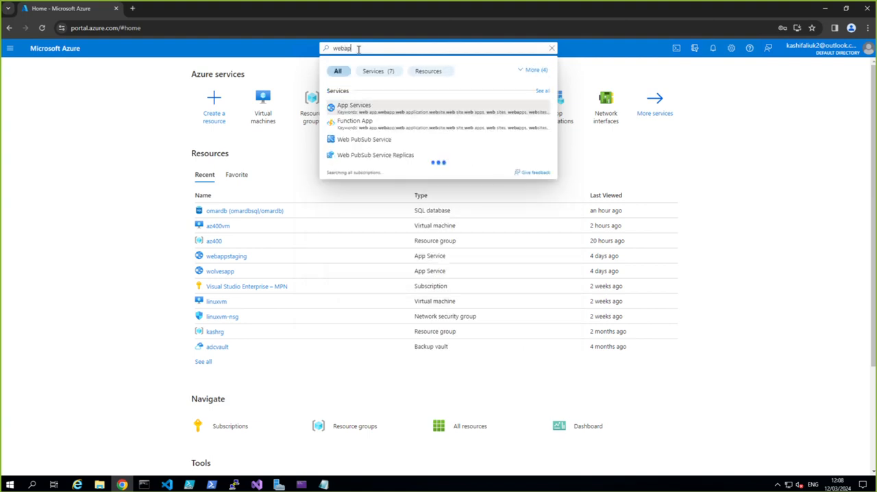
text(p)
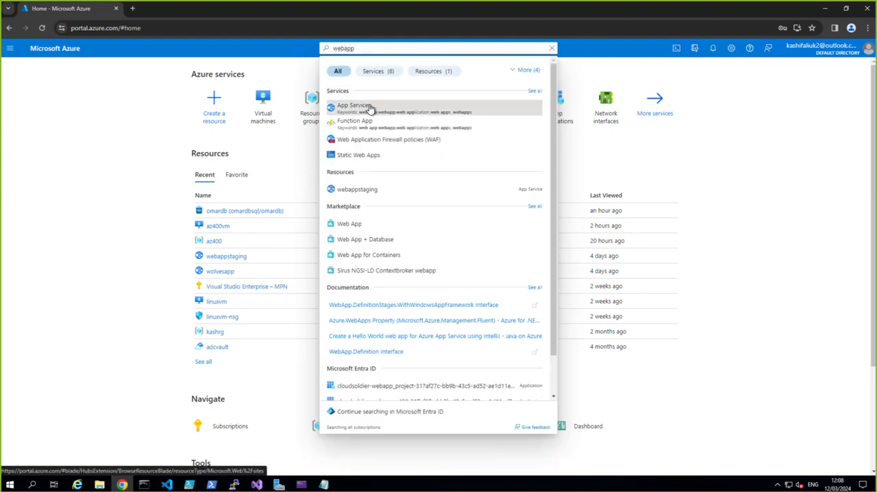
click(370, 109)
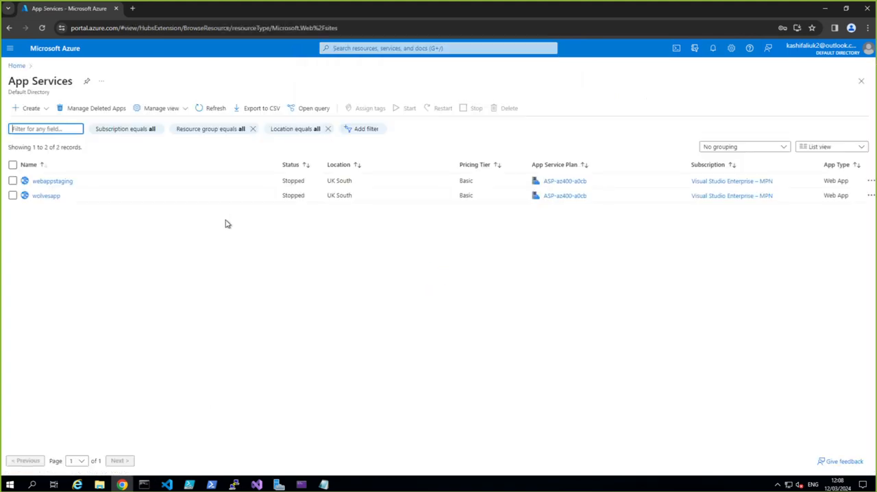
Step: Delete the app services webappstaging and wolvesapp, entering "delete" as the confirmation text
click(13, 181)
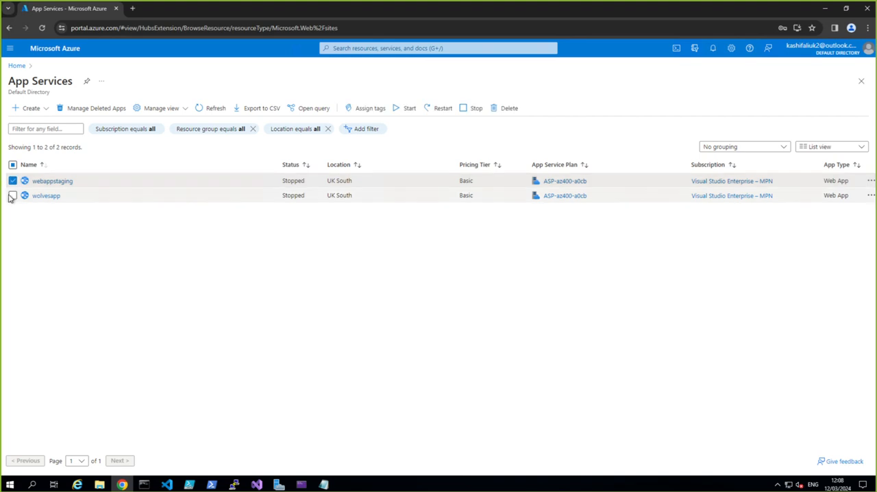
click(13, 196)
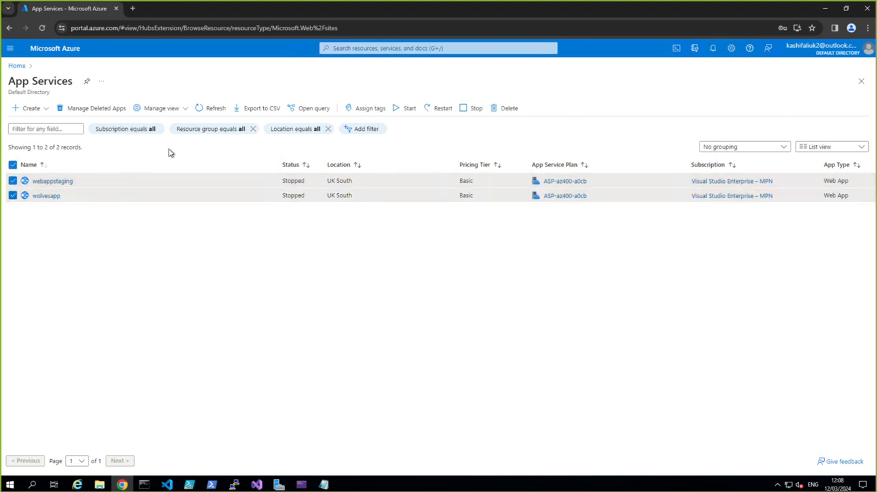
click(499, 110)
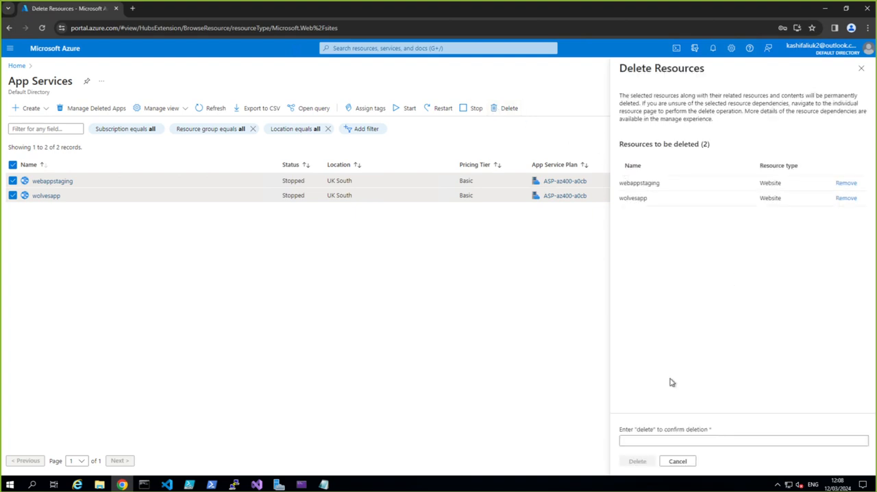
click(684, 437)
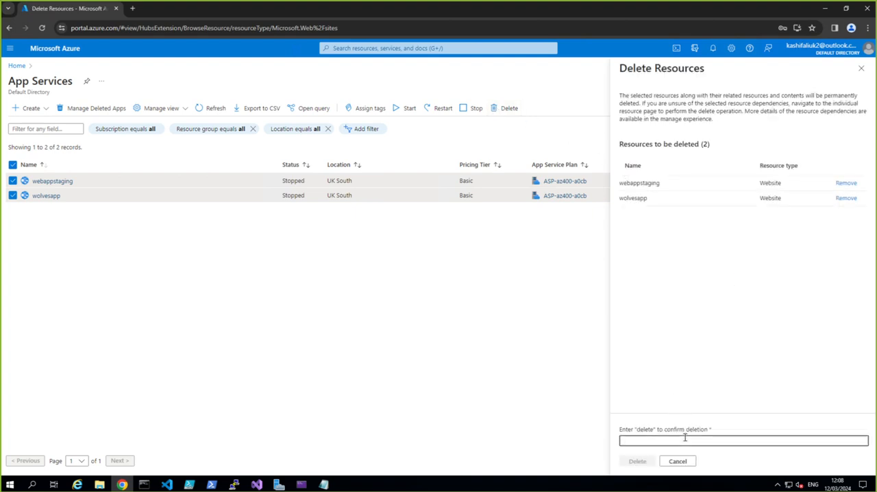
text(delete)
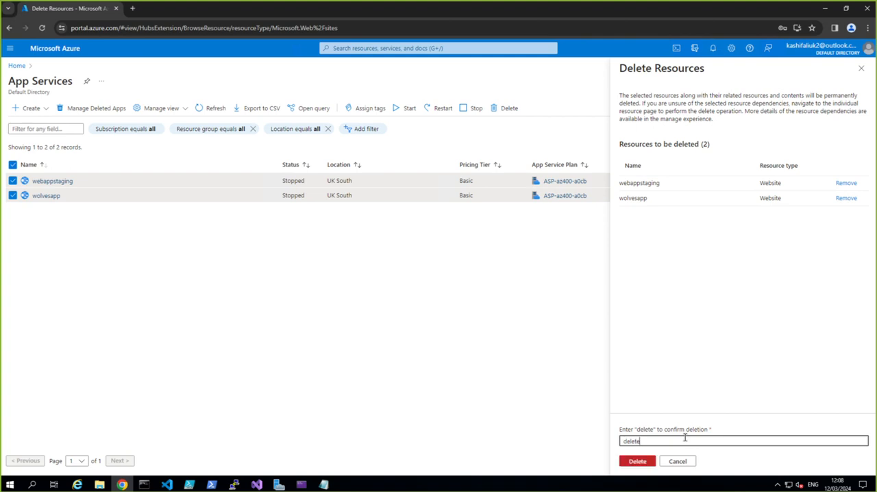
click(649, 464)
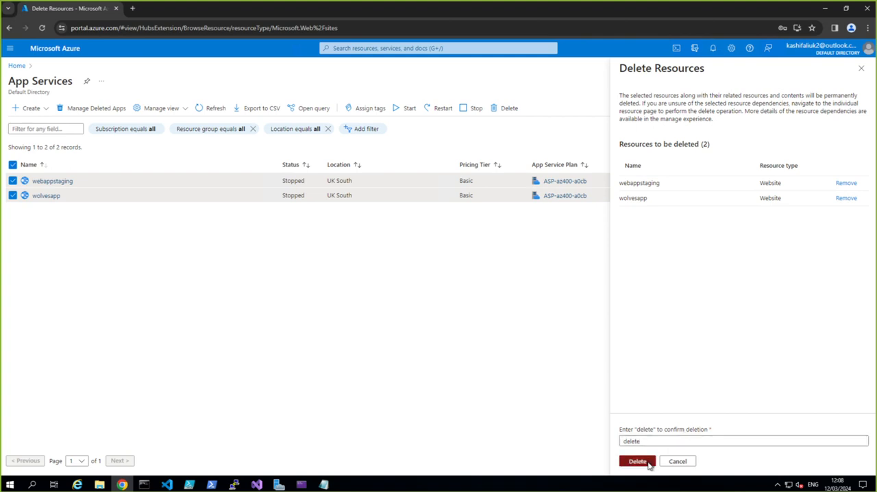
click(743, 304)
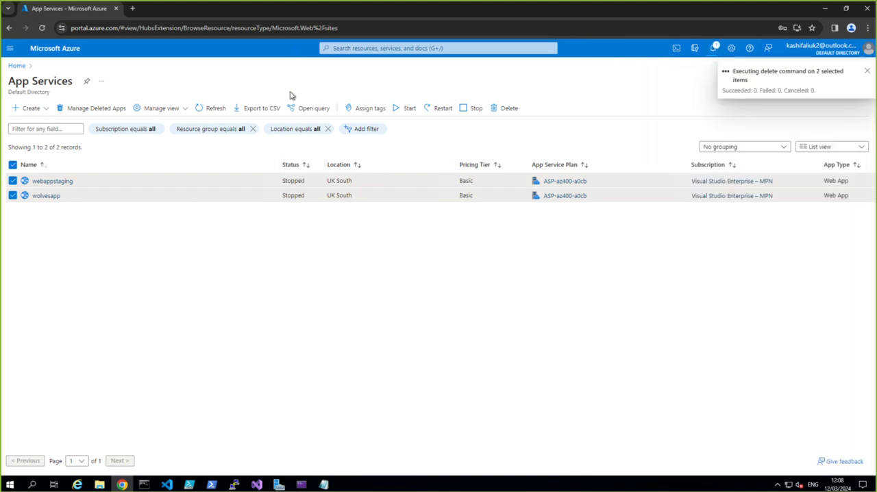
Step: Duplicate the portal's browser tab and open the az400 resource group from the home page
right_click(59, 9)
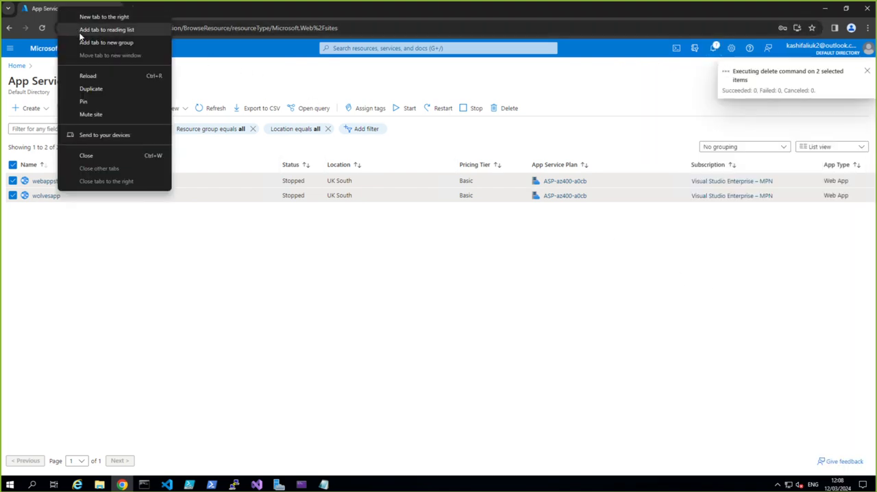
click(93, 85)
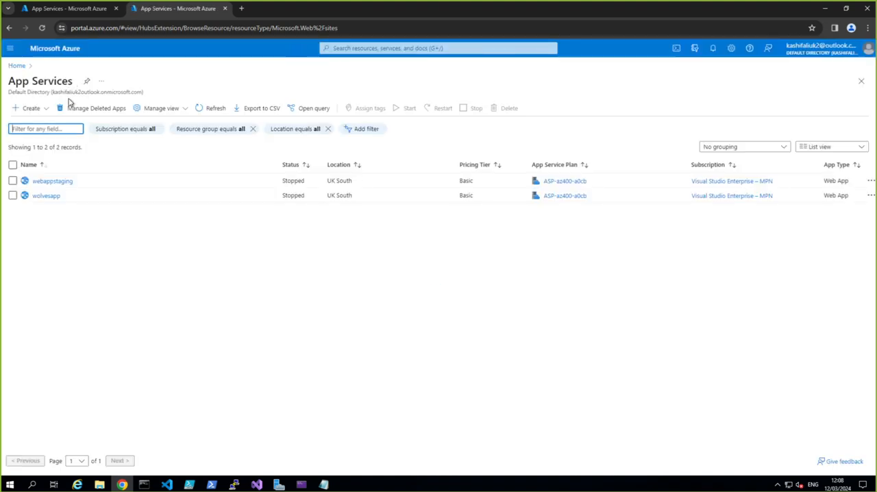
click(16, 66)
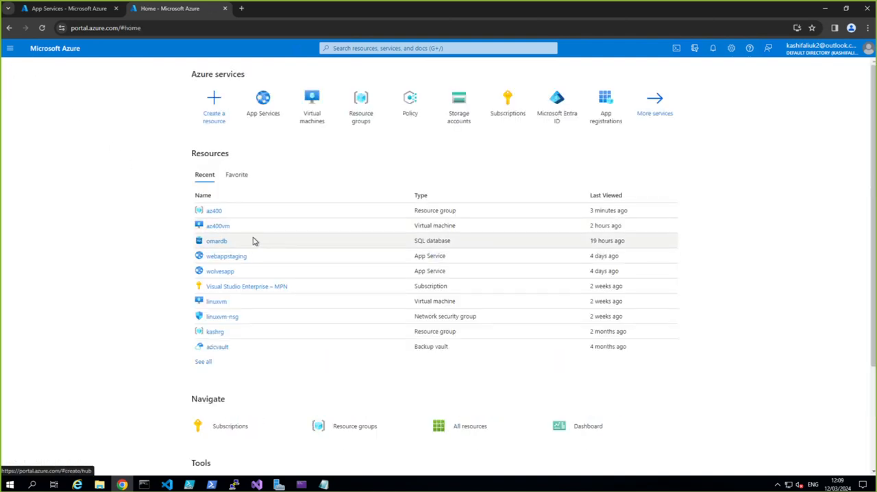
click(213, 210)
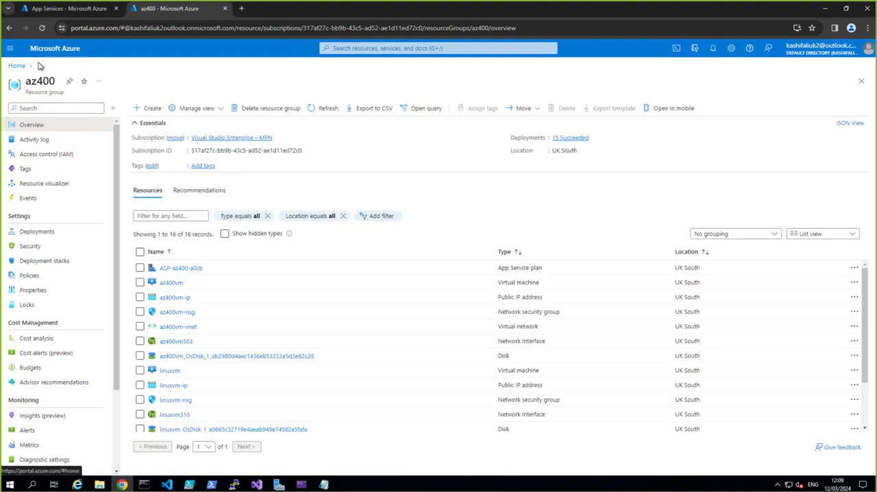
Step: Search the Marketplace for "webapp" from the az400 resource group and begin creating Microsoft's Web App
click(139, 110)
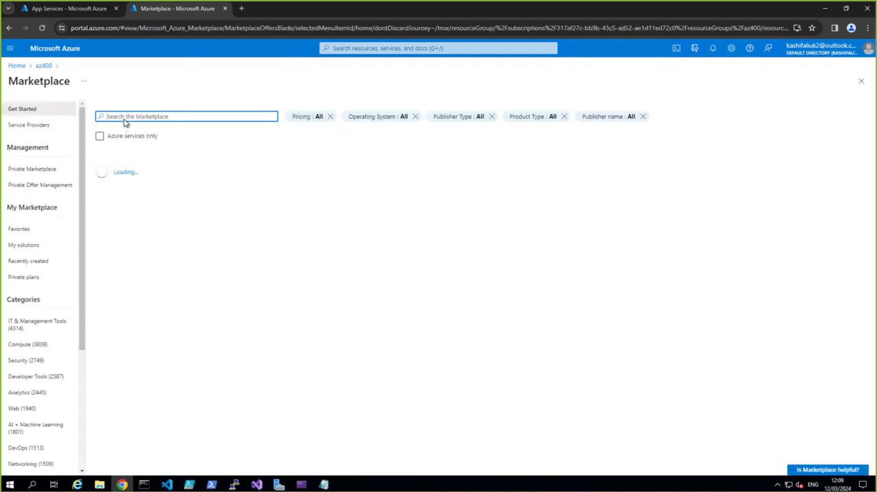
text(we)
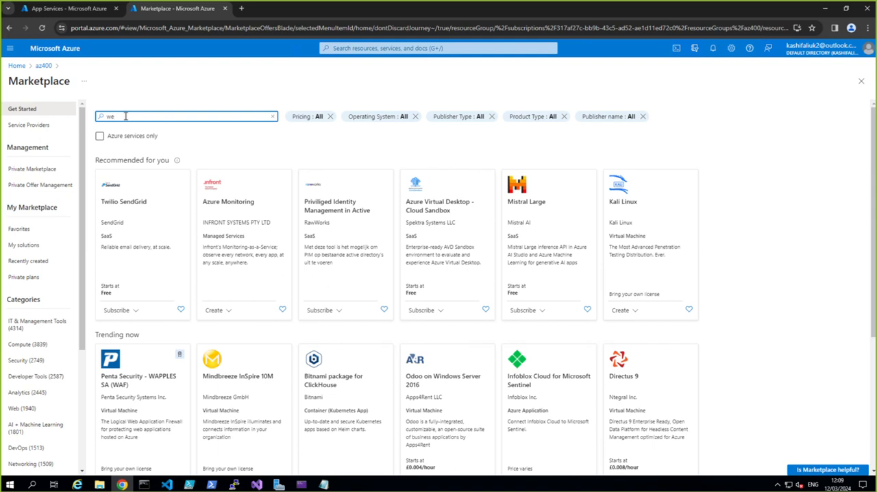
text(bap)
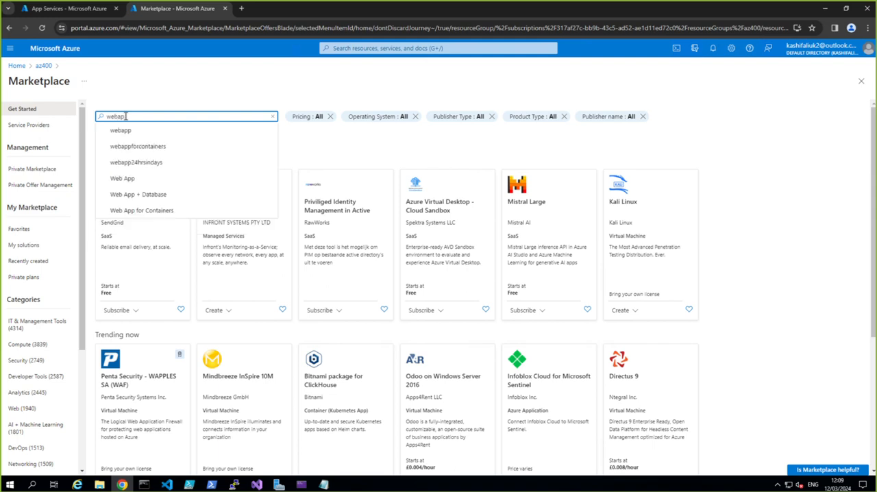
click(121, 130)
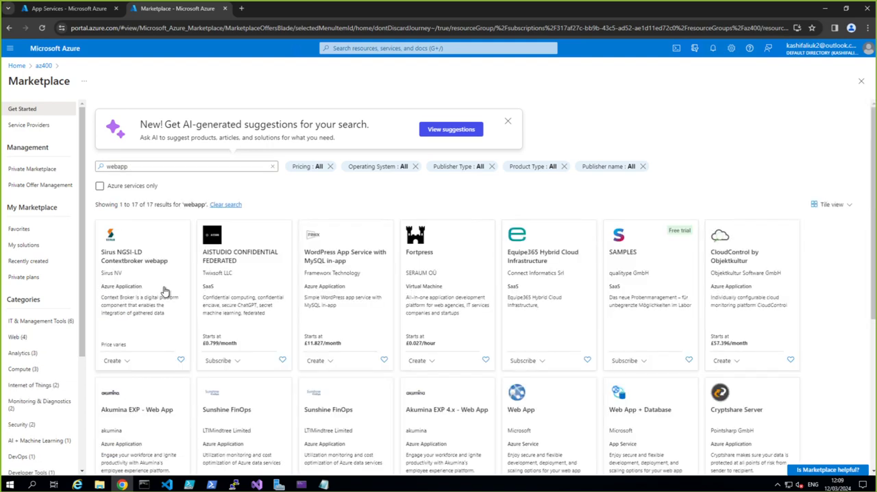
click(520, 409)
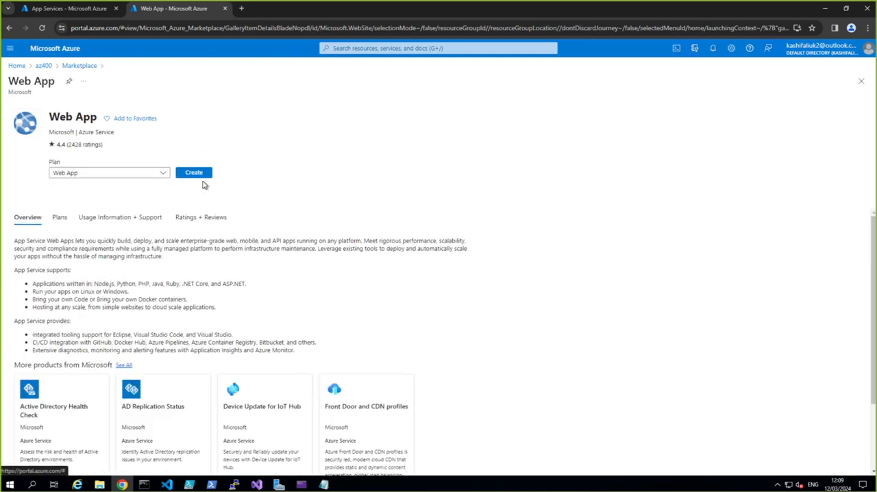
click(193, 173)
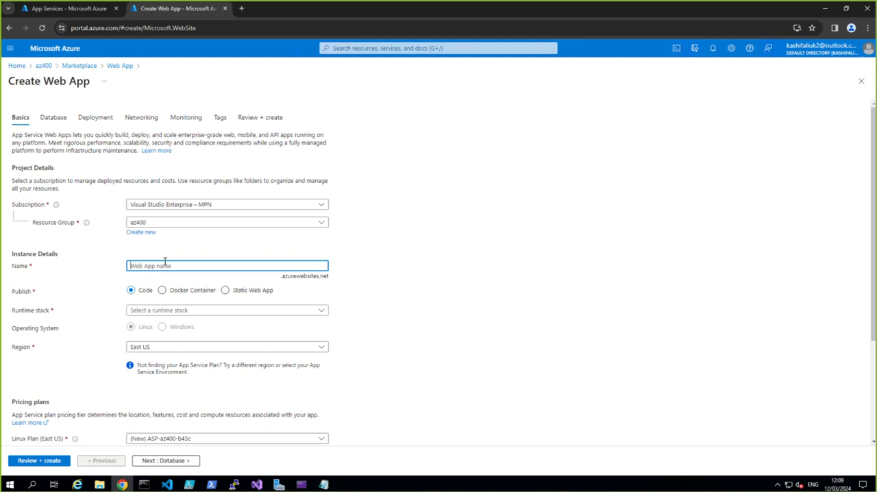
Step: Name the new web app cloudsoldierwebapp123
text(cloud)
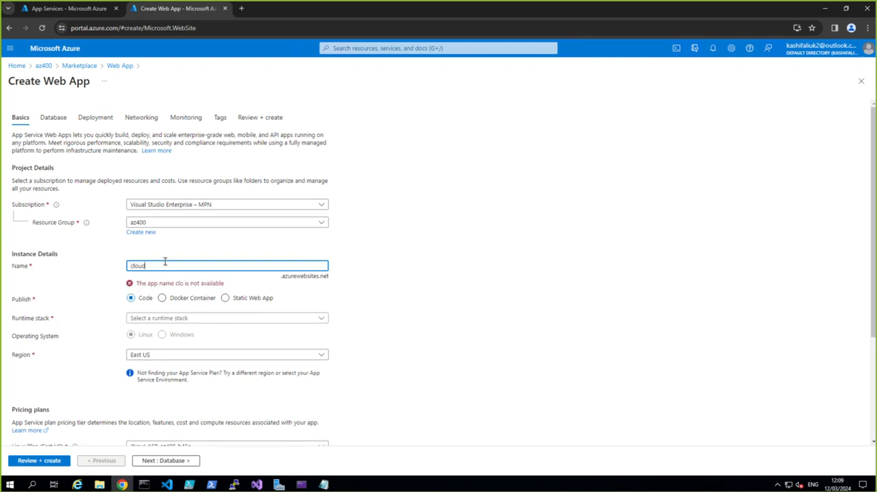
text(soldier)
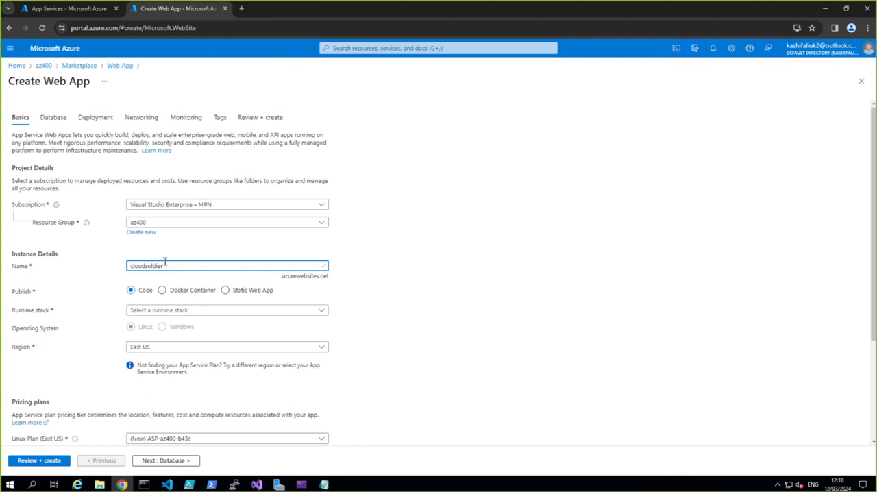
text(webapp123)
Step: Set the web app's runtime stack to .NET 6 (LTS) and its region to UK South
click(189, 312)
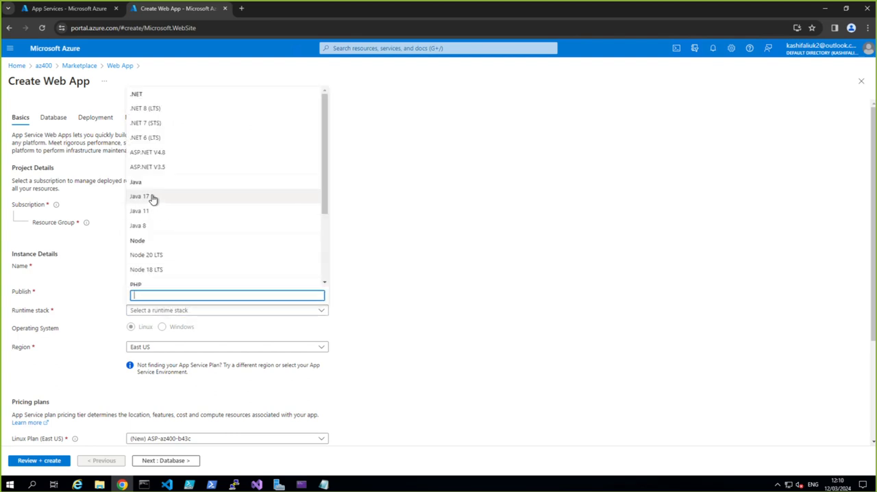
click(153, 140)
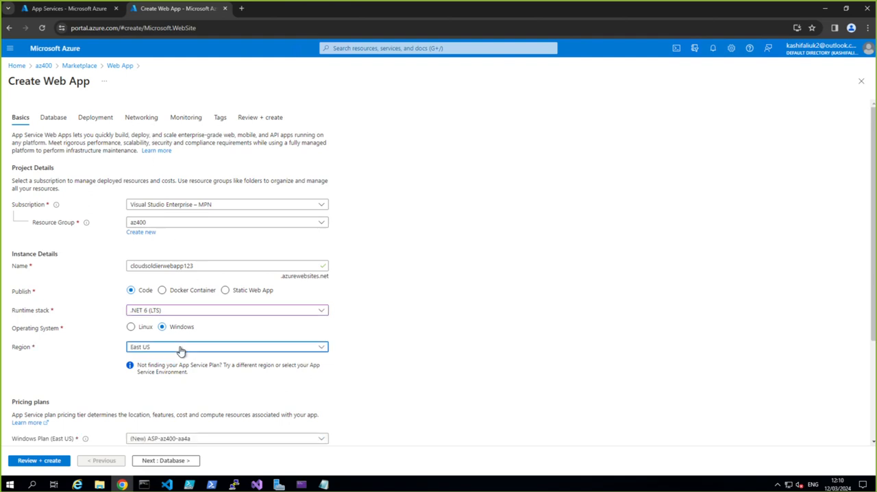
click(180, 350)
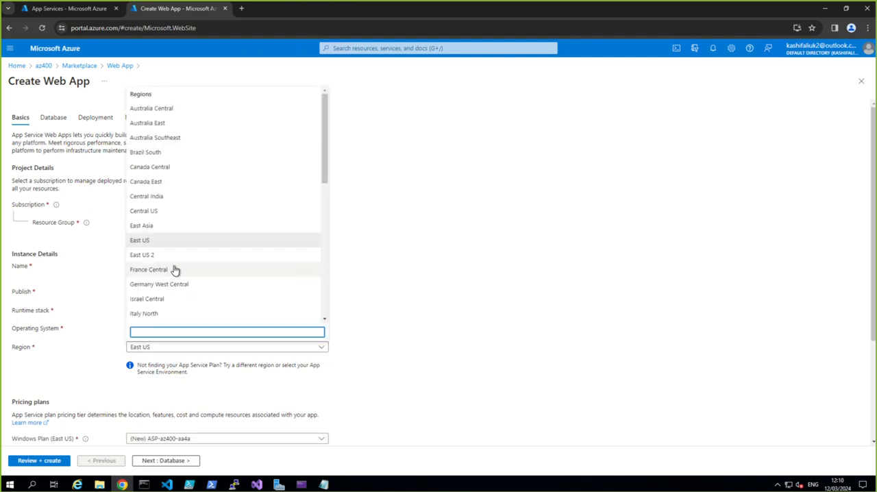
scroll(174, 275, down, 8)
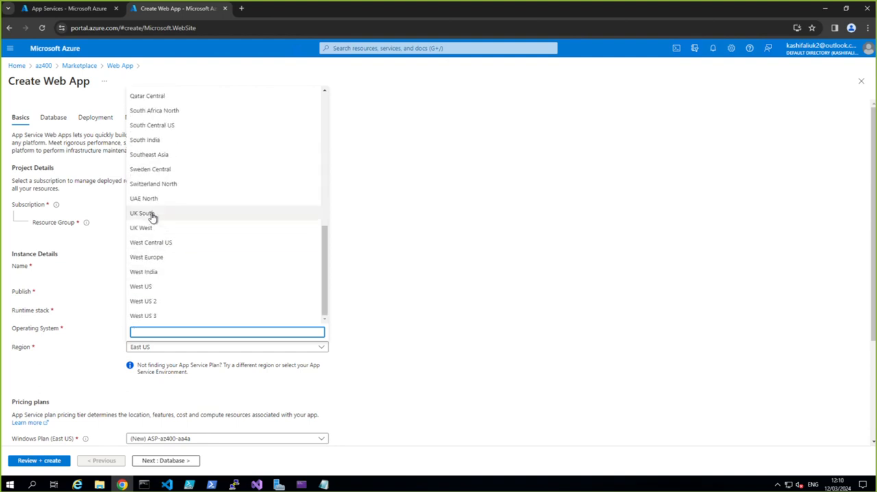
click(178, 214)
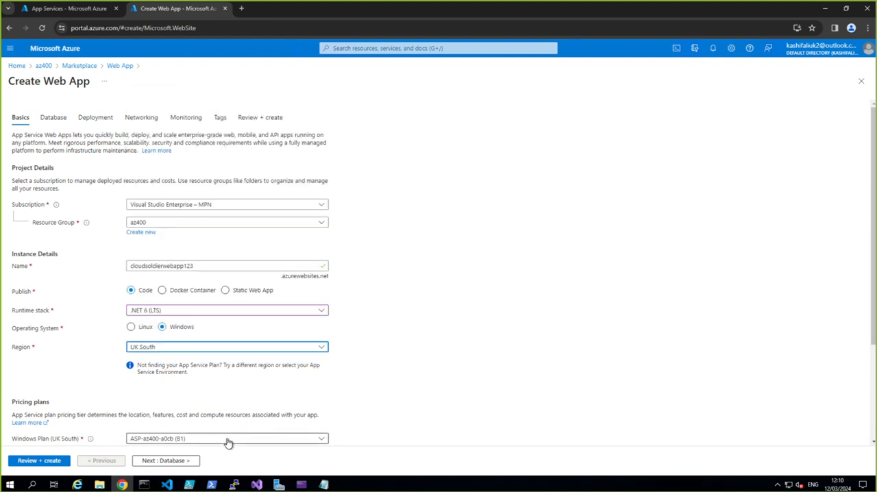
Step: Keep the default plan, database, deployment and networking settings, and disable Application Insights for the web app
scroll(409, 417, down, 2)
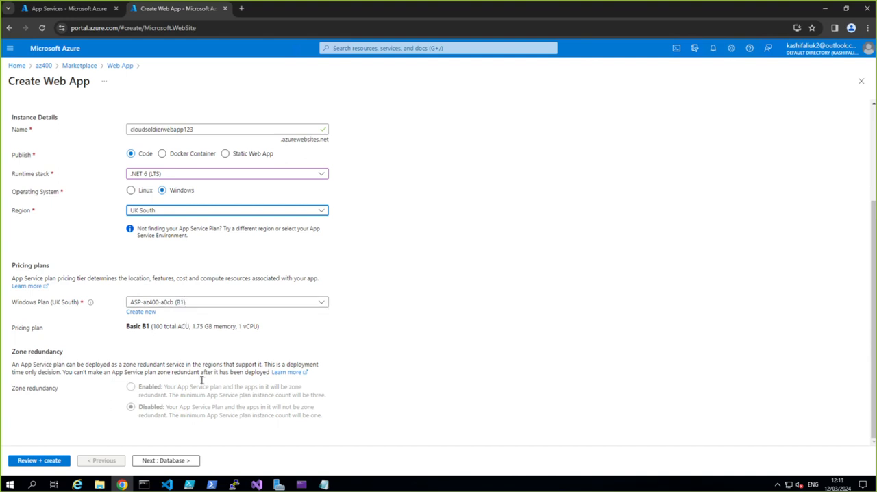
click(167, 460)
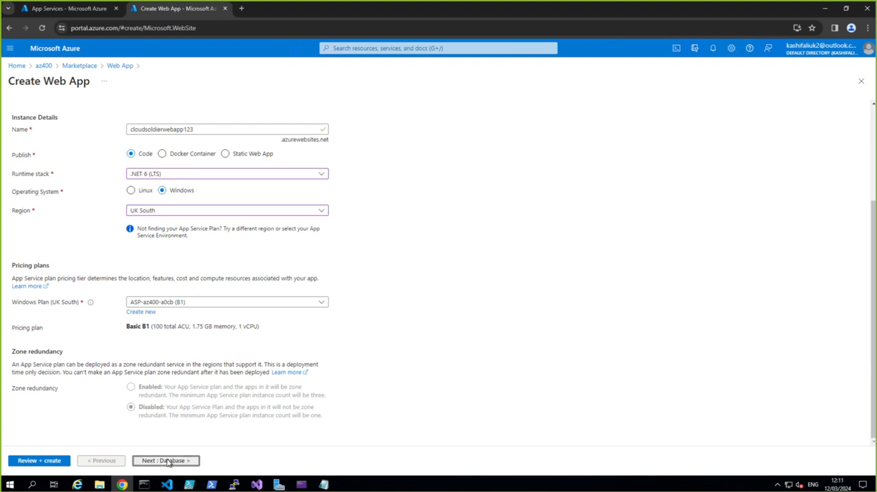
click(166, 460)
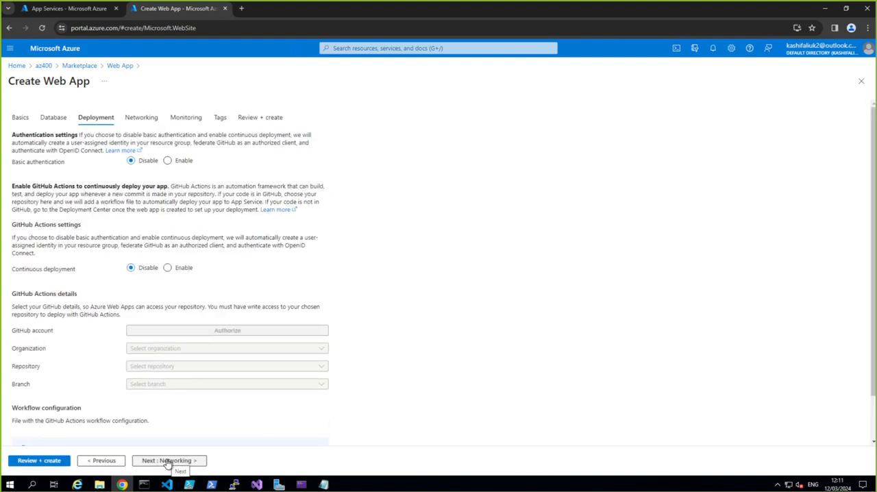
click(166, 463)
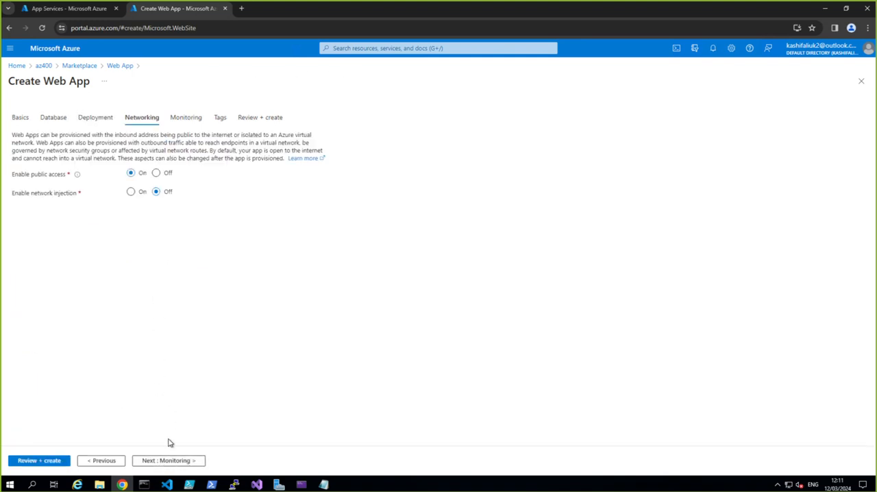
click(170, 463)
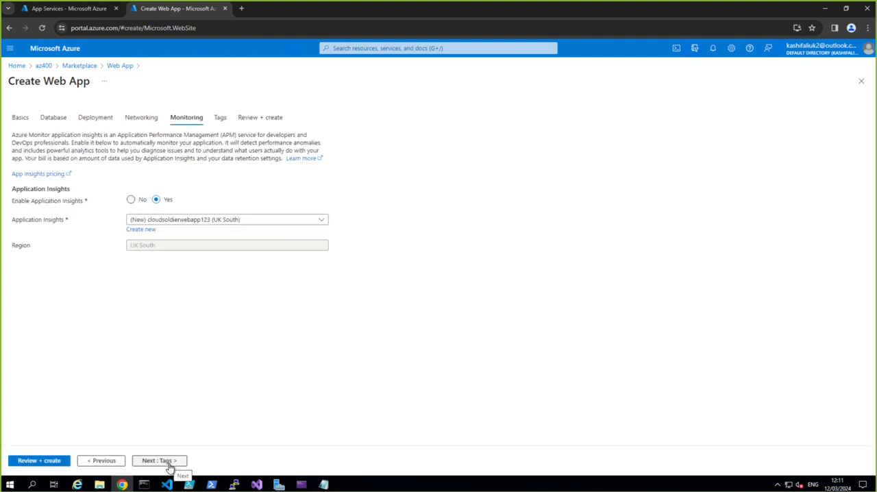
click(130, 200)
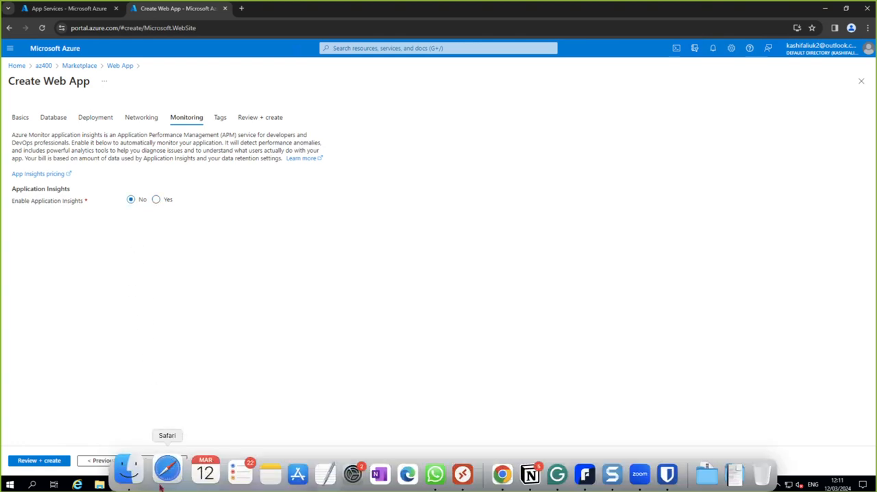
Step: Leave the tags empty and create the web app after the review
click(150, 461)
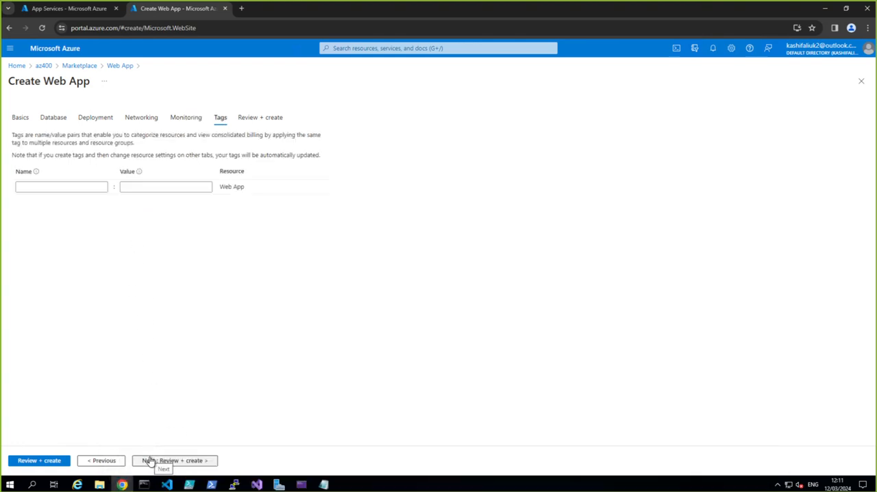
click(150, 461)
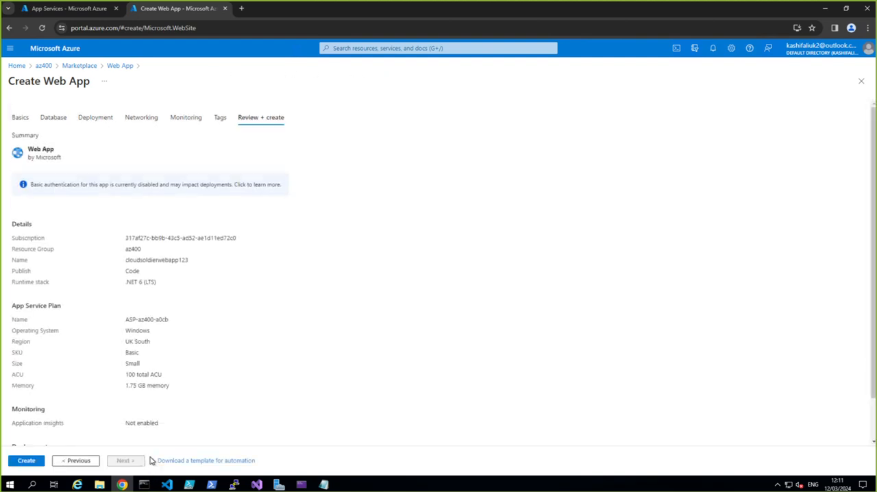
click(28, 461)
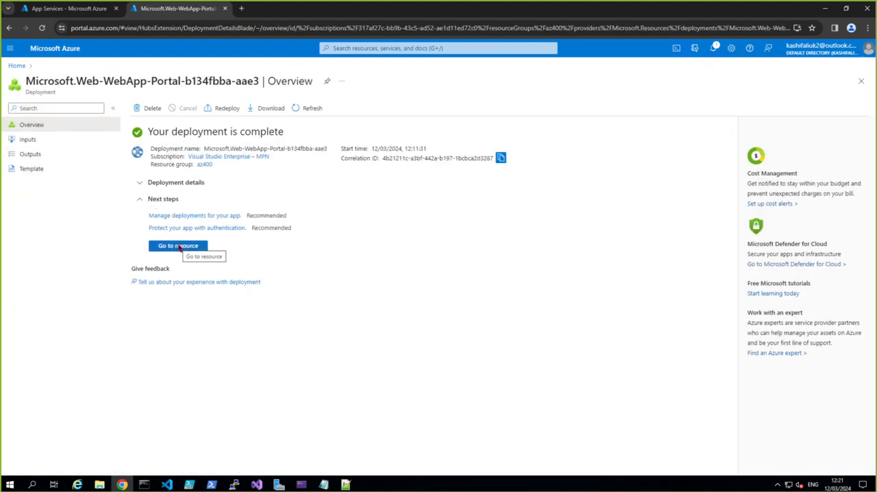
Step: Open the deployed cloudsoldierwebapp123 resource and visit its default domain to check the site
click(178, 248)
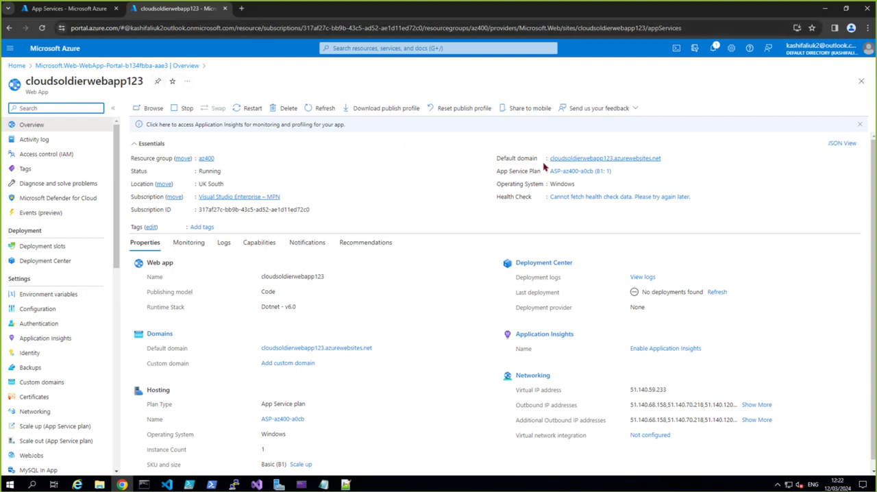
click(589, 158)
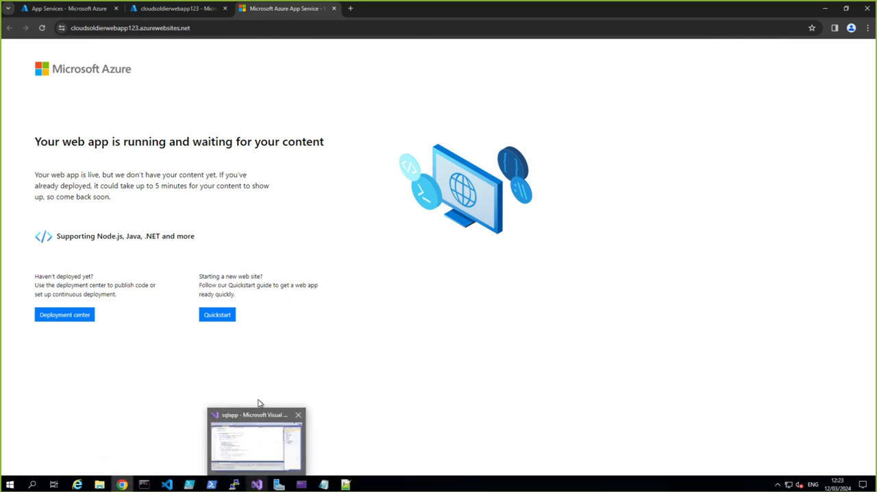
Step: Switch to the sqlapp solution in Visual Studio and check the Git remotes configured for its repository
click(260, 474)
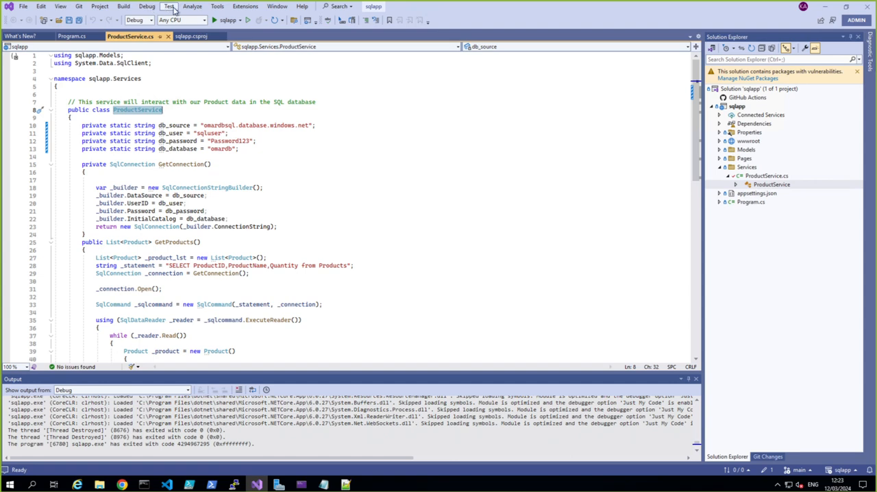
click(80, 7)
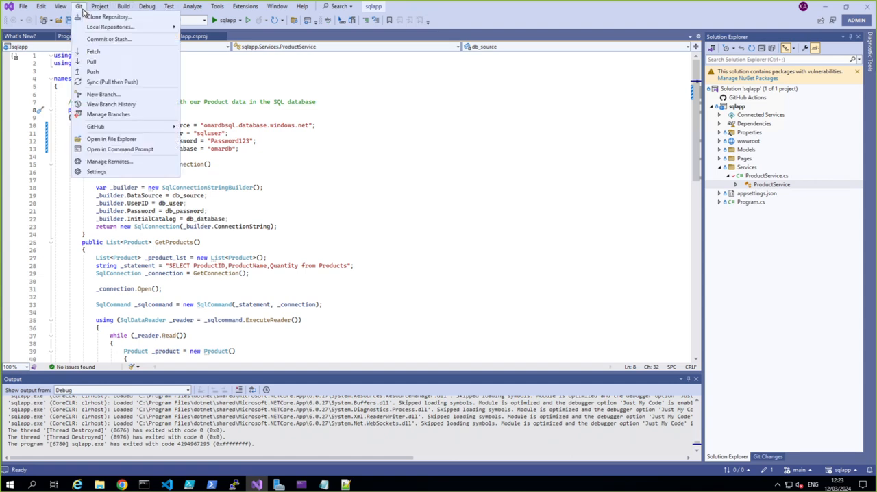
mouse_move(90, 29)
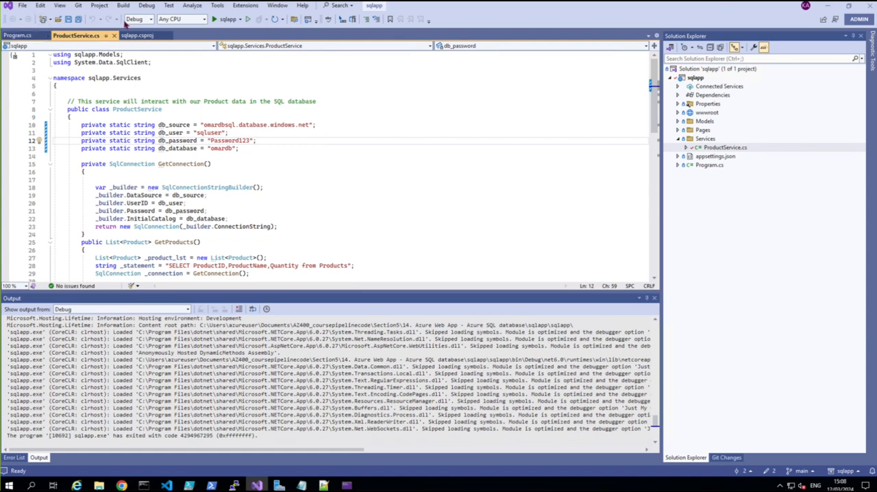
click(79, 9)
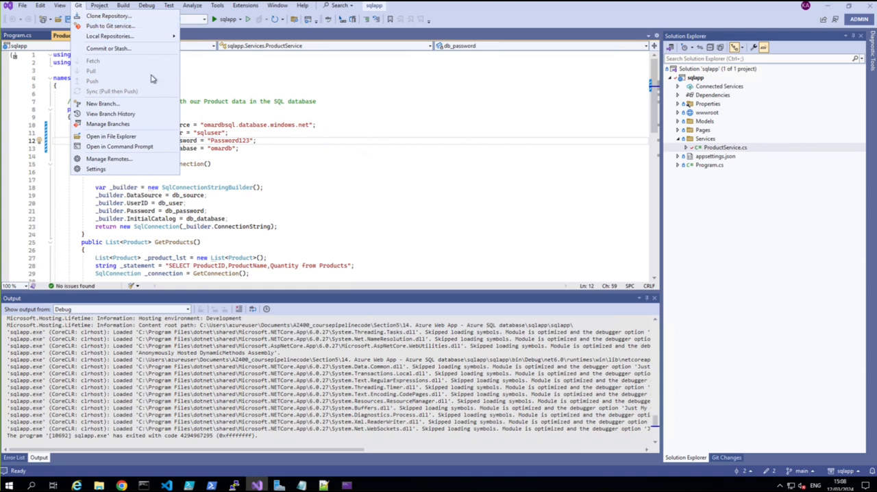
click(107, 159)
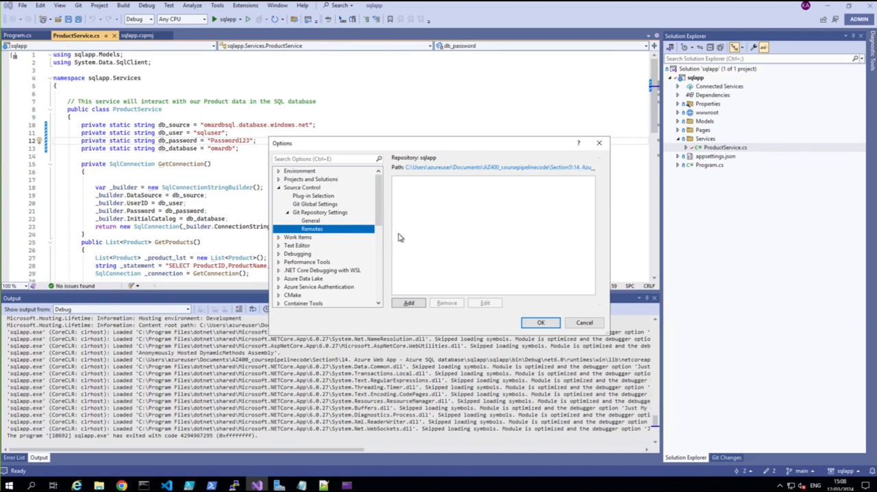
click(538, 322)
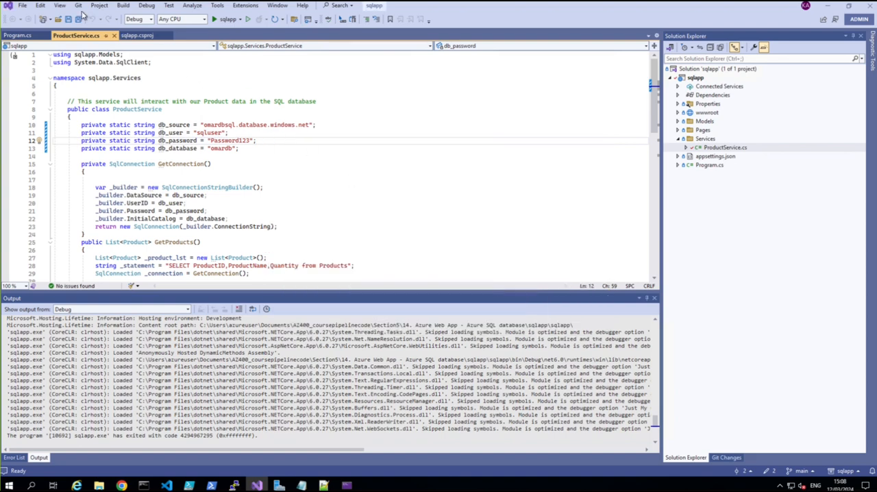
click(78, 6)
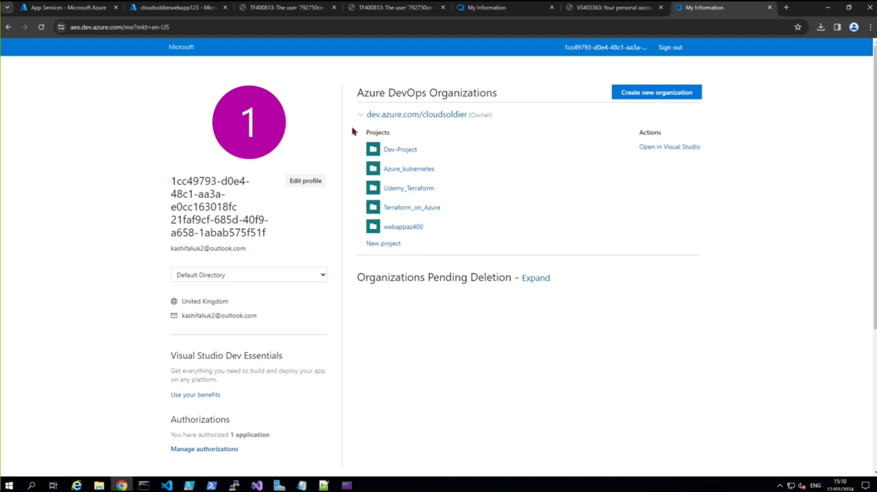
Step: Switch to Azure DevOps, open the webappaz400 project and show the files of its sqlapp repository
click(404, 228)
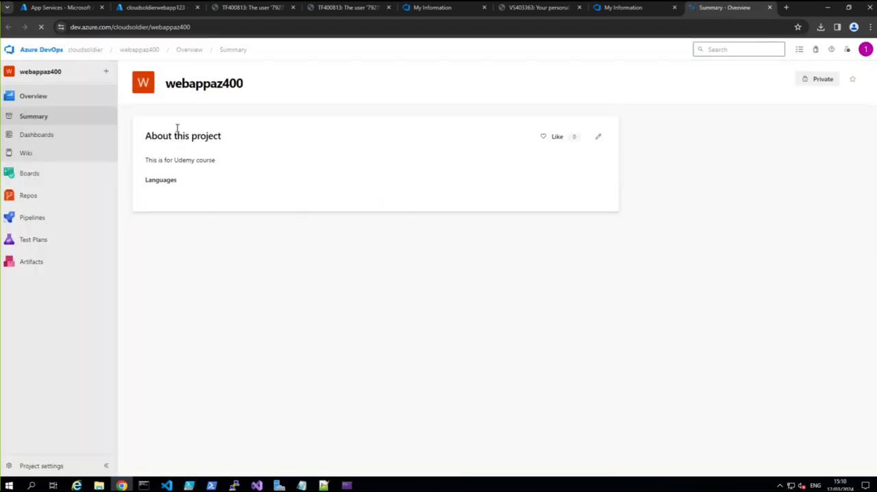
click(27, 197)
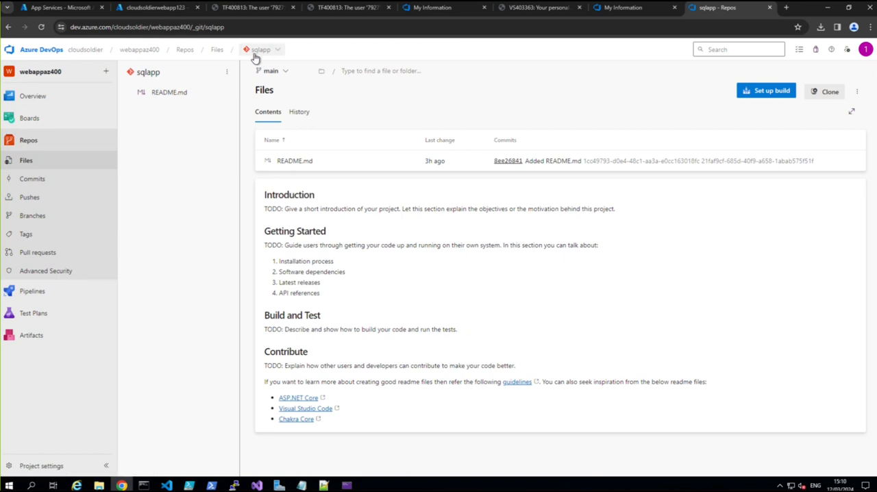
click(858, 95)
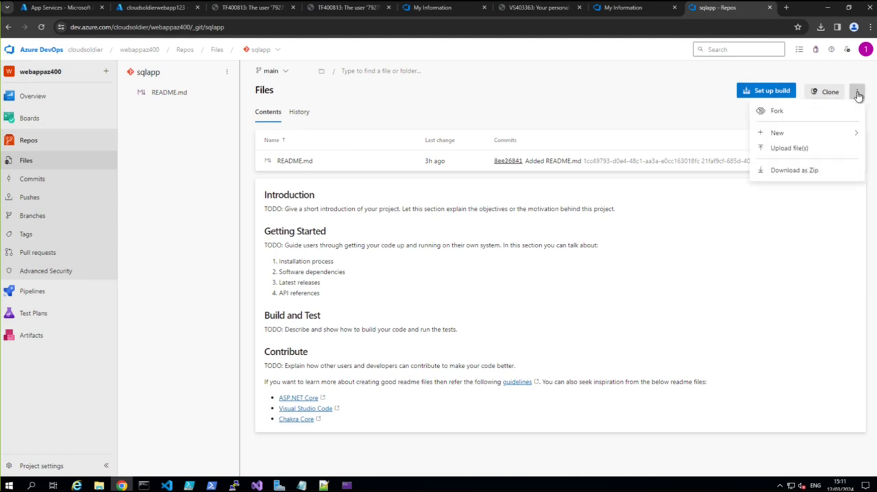
Step: Permanently delete the sqlapp repository through the project's repository settings, entering sqlapp as confirmation
click(30, 467)
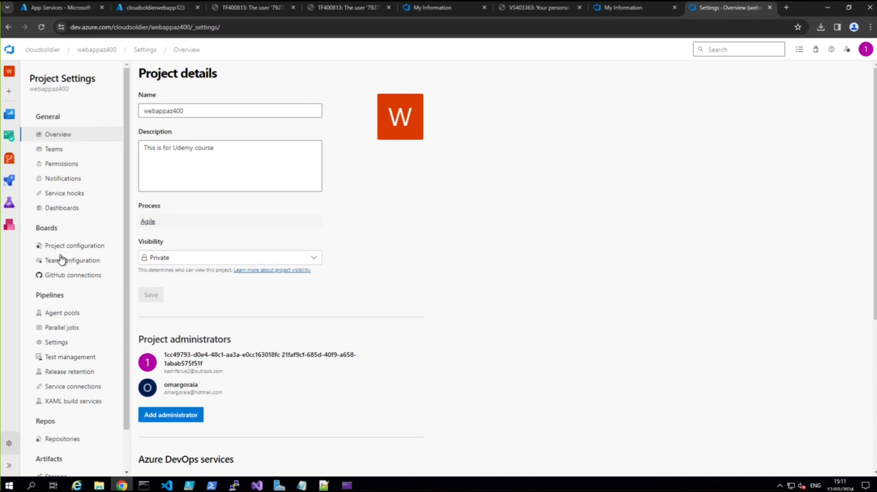
scroll(55, 376, down, 1)
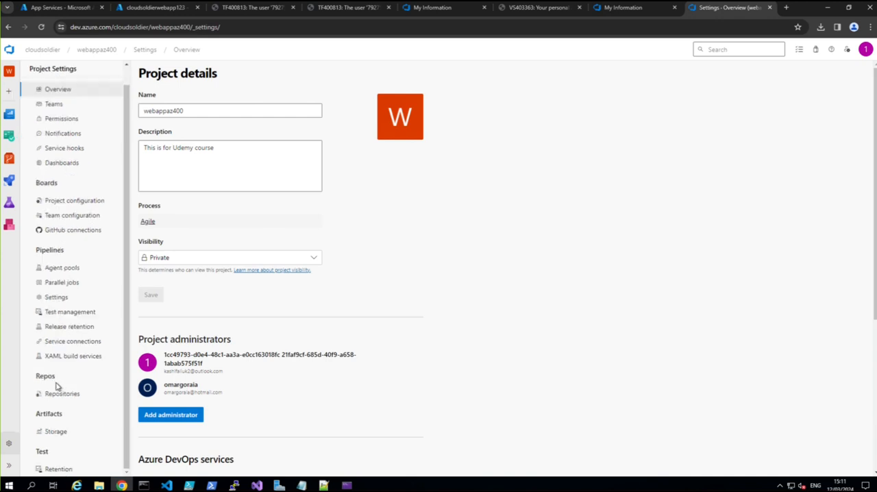
click(56, 392)
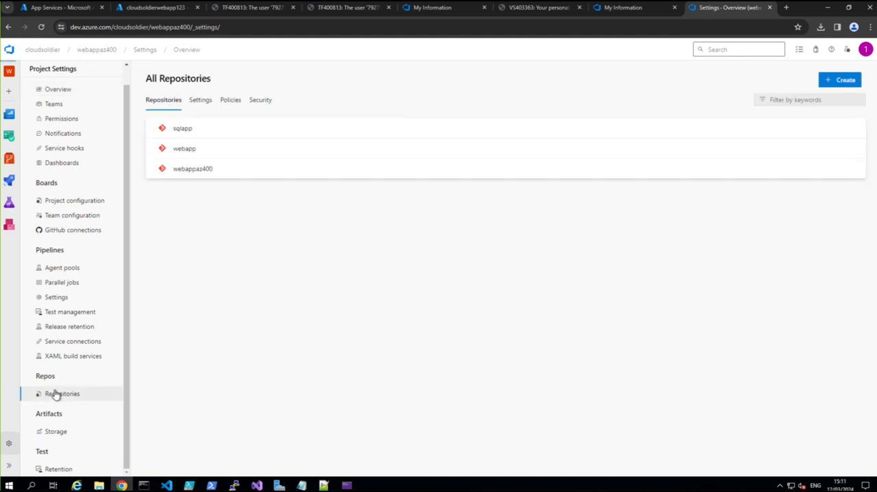
click(180, 132)
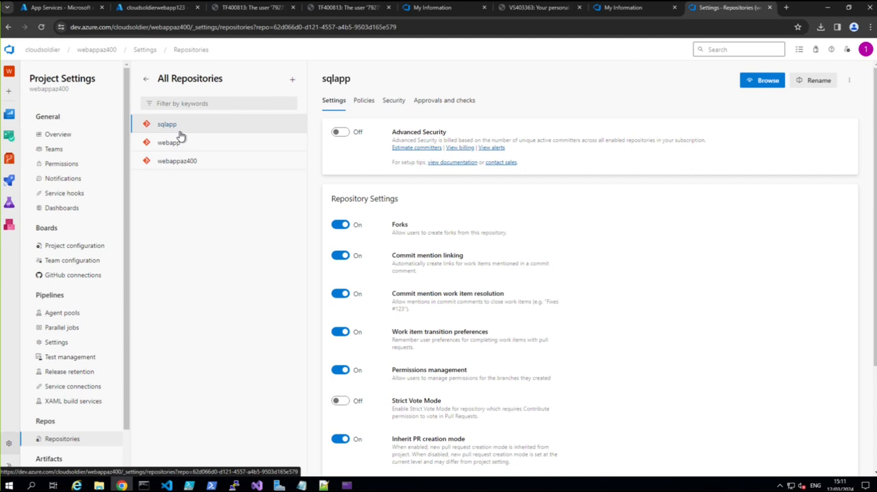
click(849, 82)
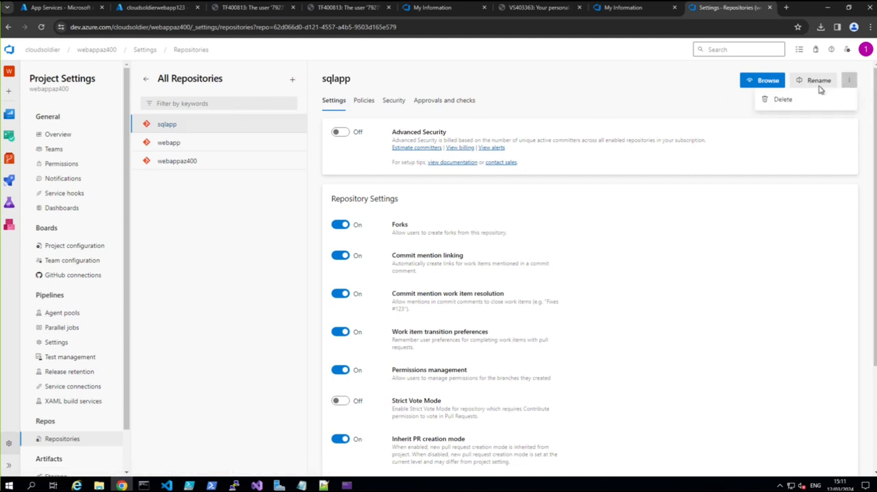
click(781, 101)
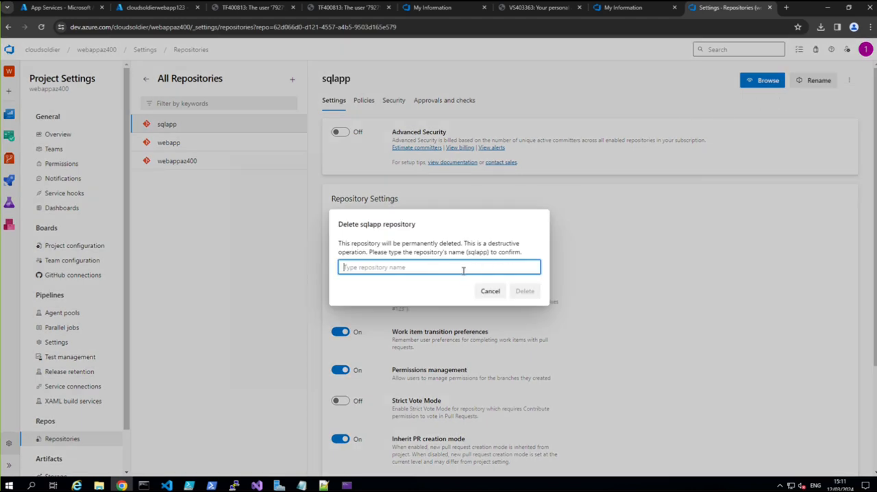
text(sqlapp)
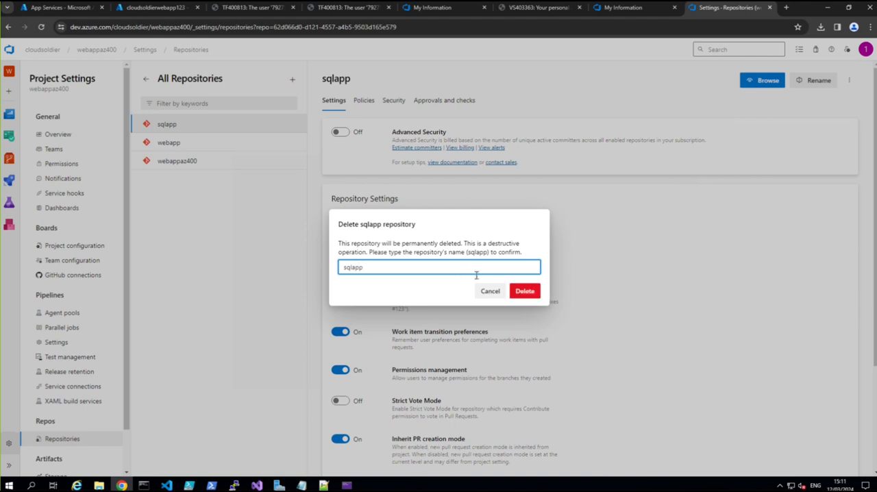
click(525, 294)
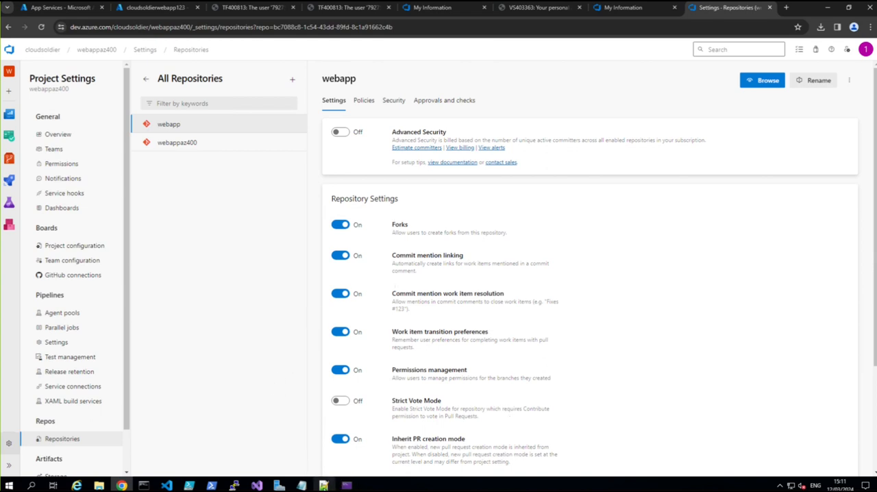
Step: Switch back to Visual Studio and push the local sqlapp repository to a new Azure DevOps remote
click(257, 486)
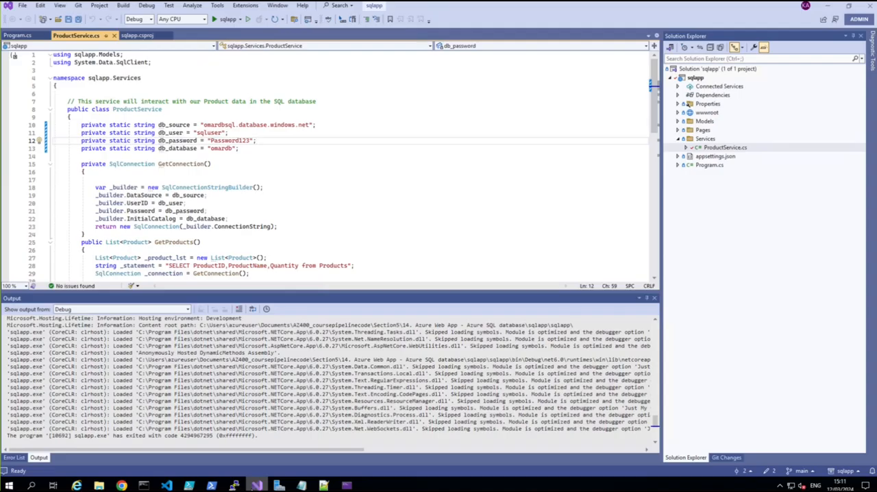
click(78, 5)
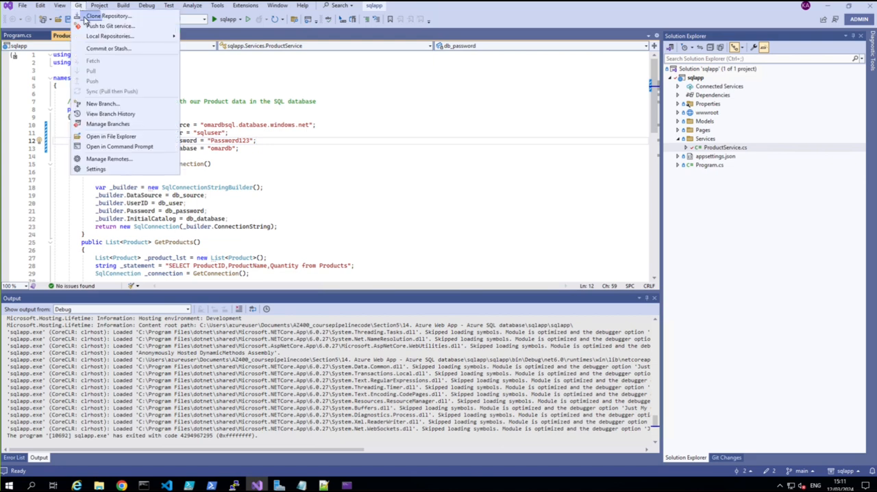
click(97, 27)
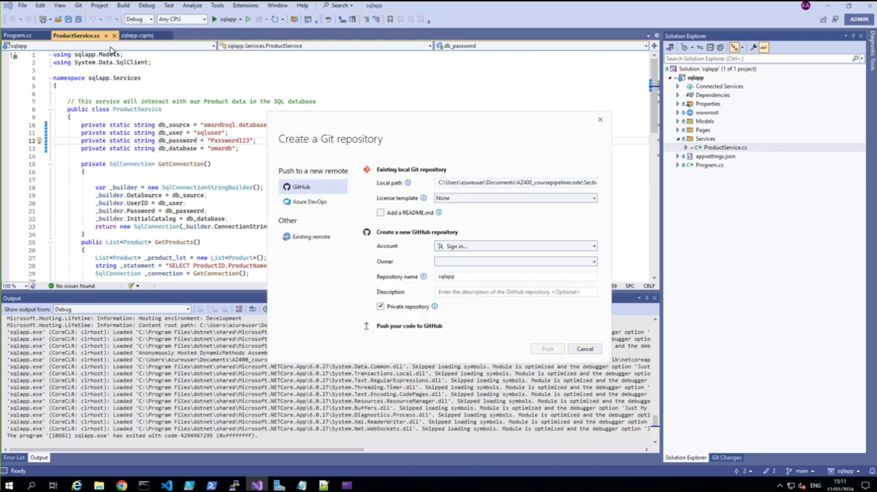
click(312, 204)
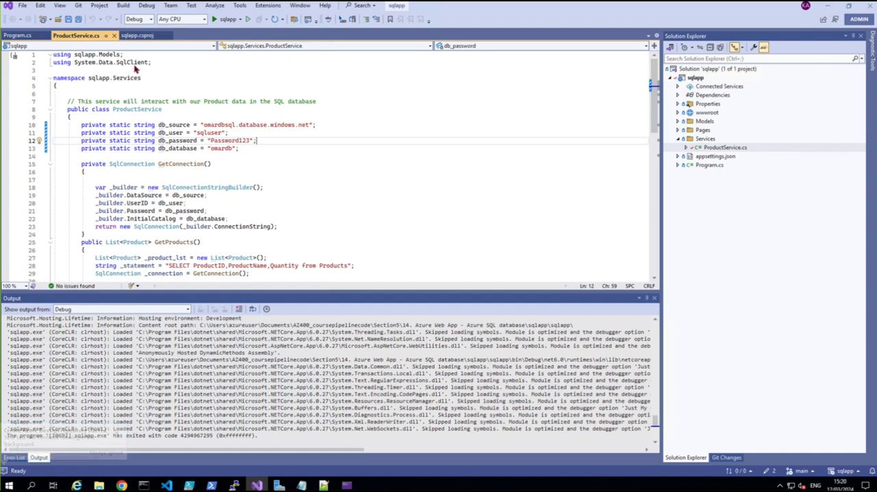
click(79, 7)
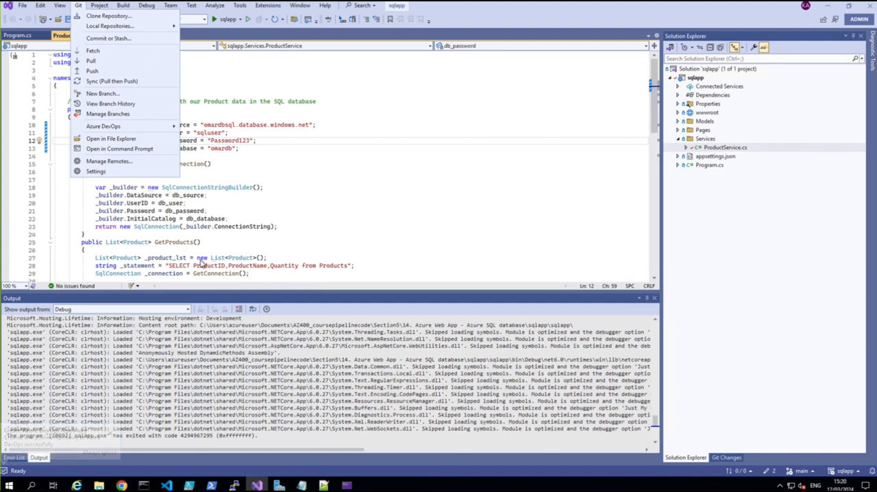
click(406, 205)
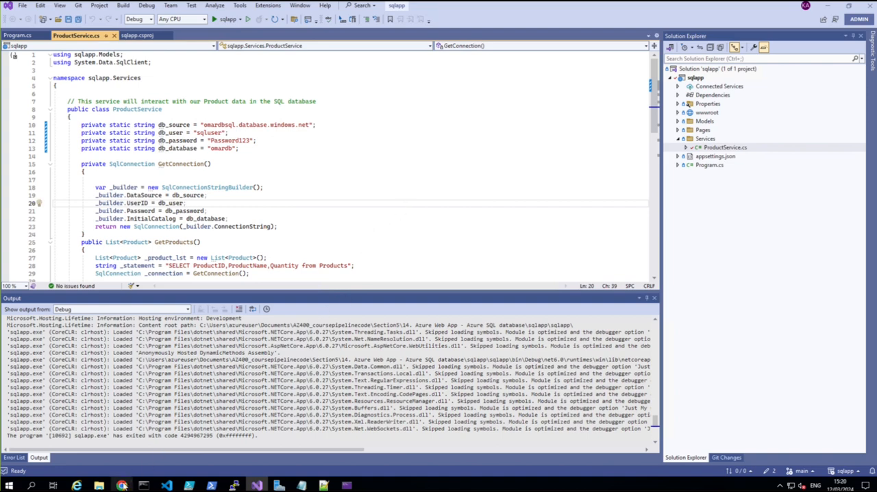
Step: Switch to Azure DevOps and inspect ProductService.cs in the Services folder of the webappaz400 project's sqlapp repository
click(122, 485)
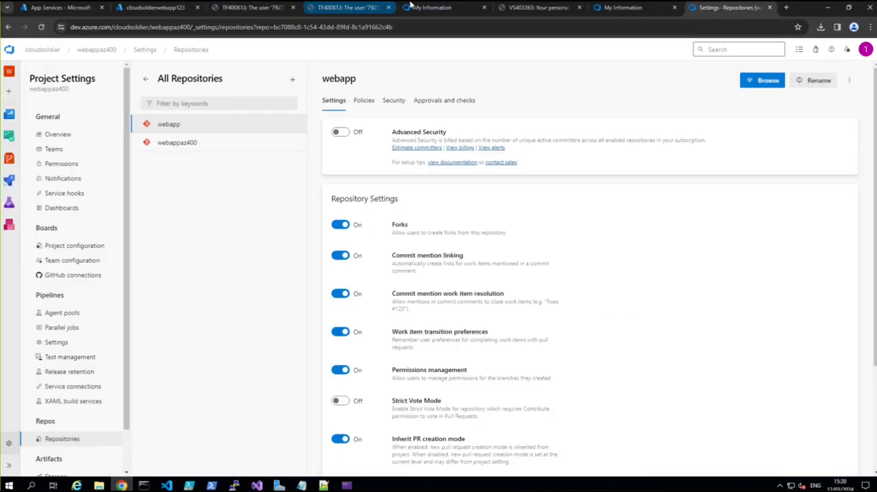
mouse_move(627, 6)
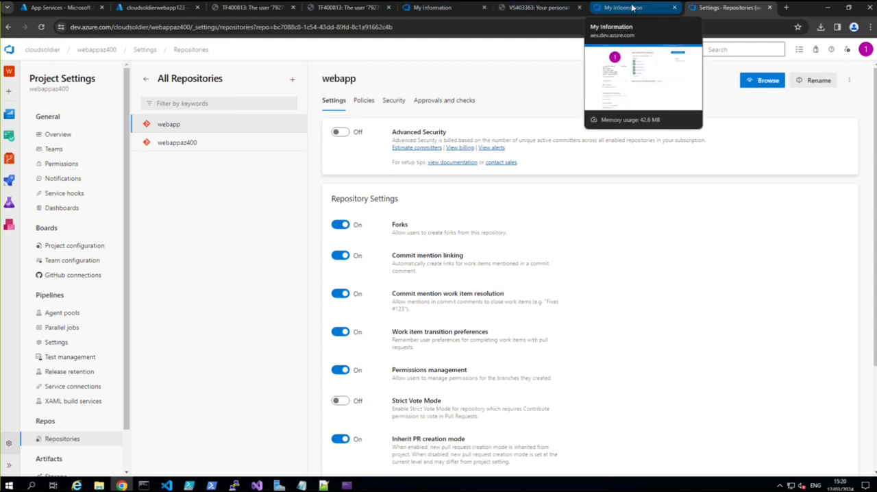
click(96, 50)
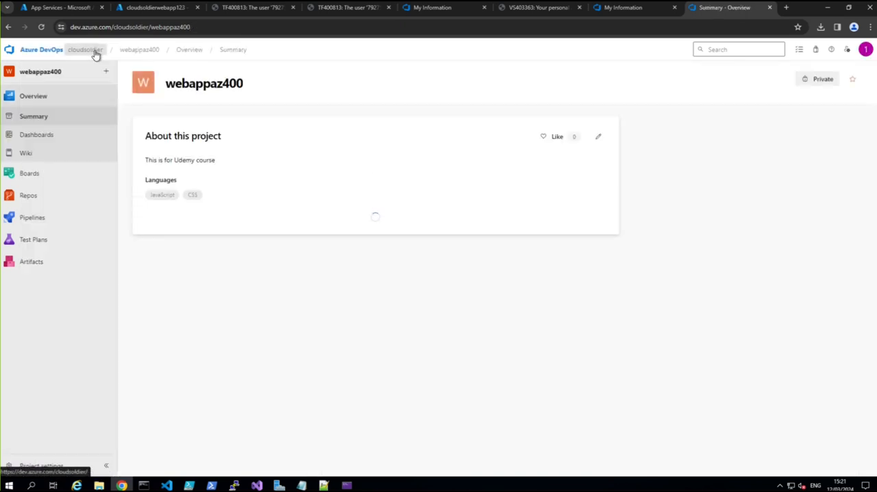
click(26, 197)
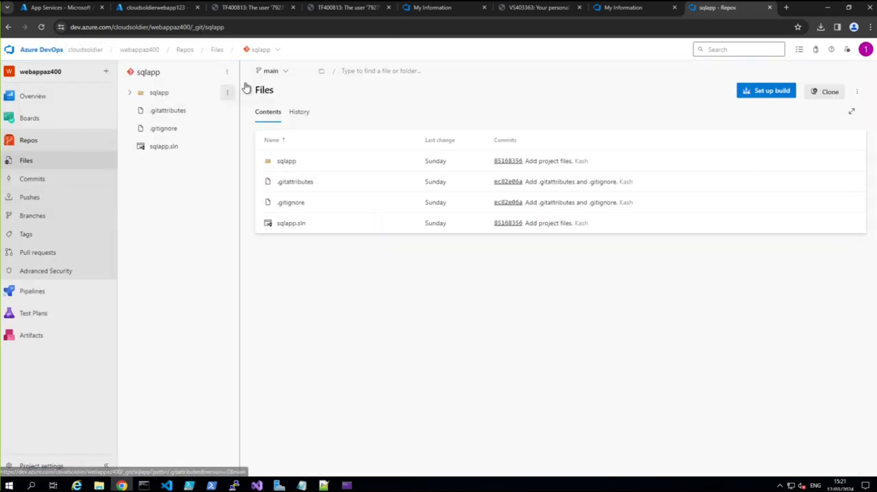
click(129, 91)
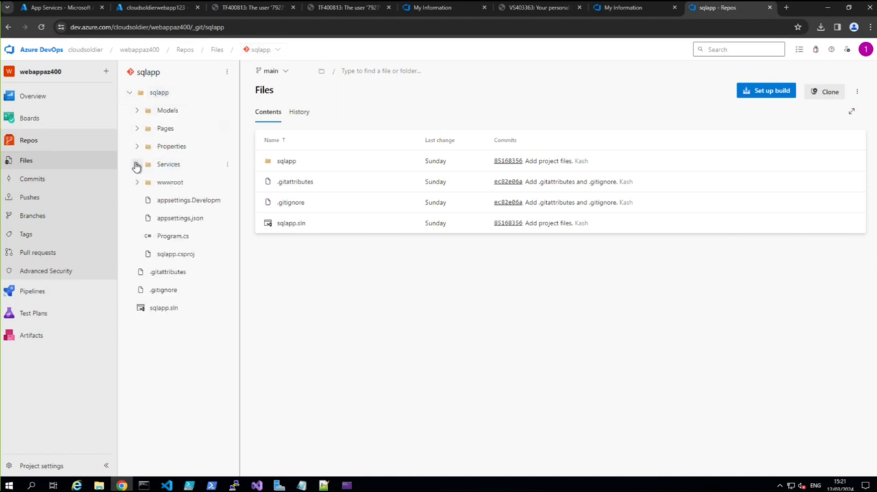
click(136, 164)
click(176, 184)
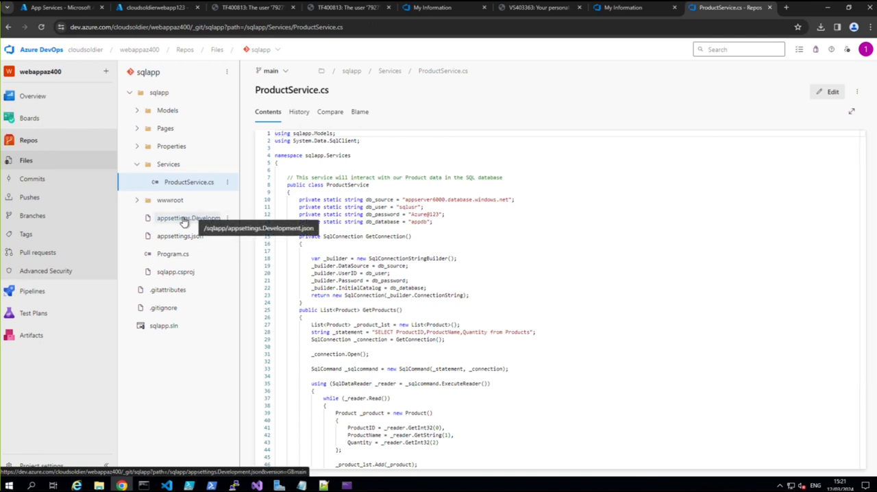
Step: Switch back to Visual Studio and look through the Git options and the list of local repositories
mouse_move(247, 473)
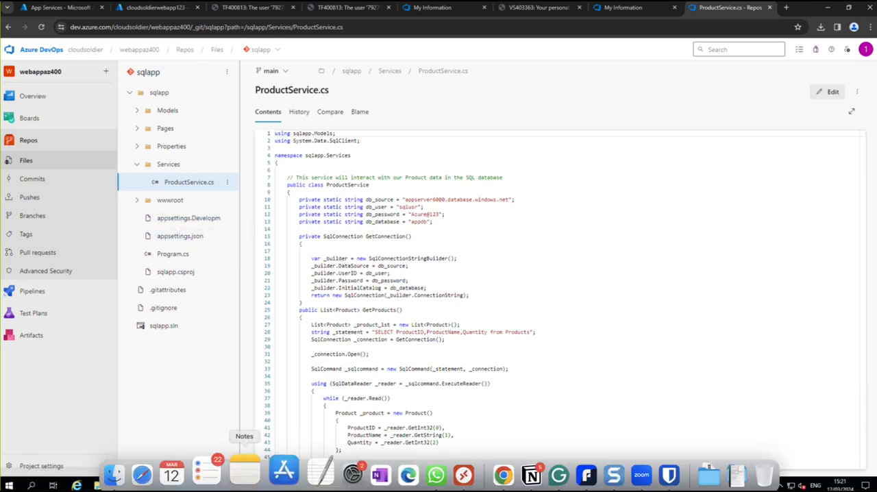
click(257, 485)
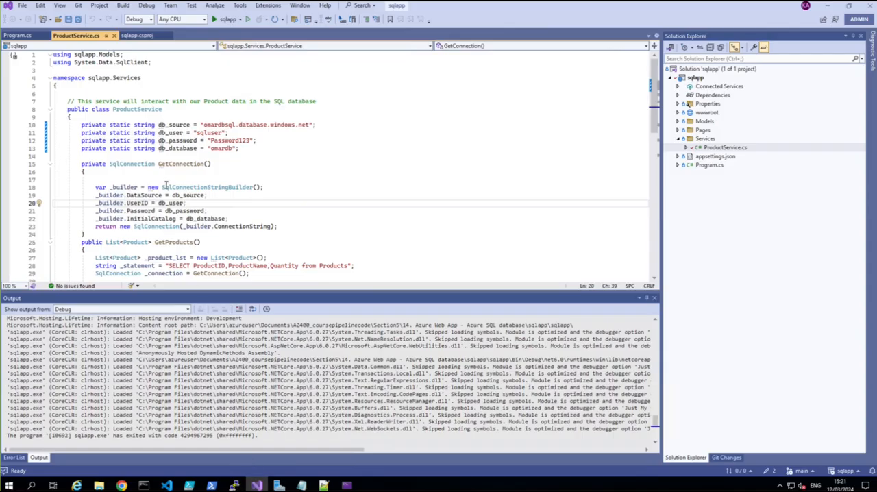
click(78, 5)
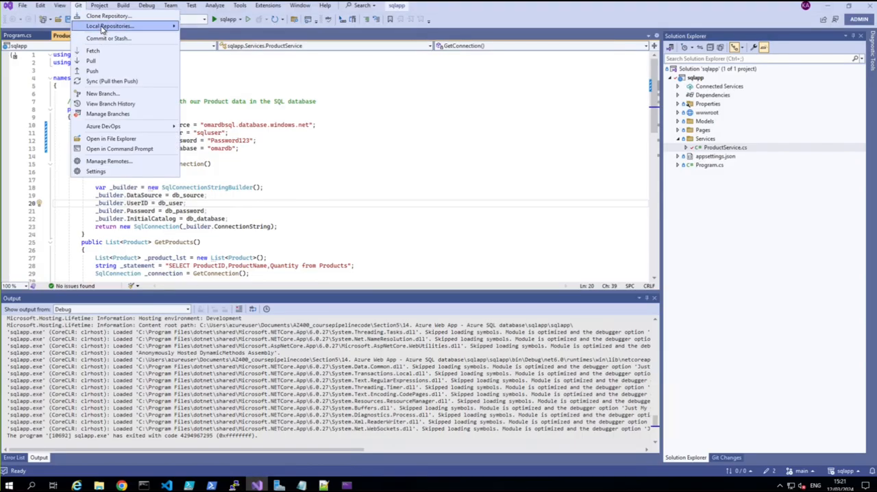
mouse_move(101, 28)
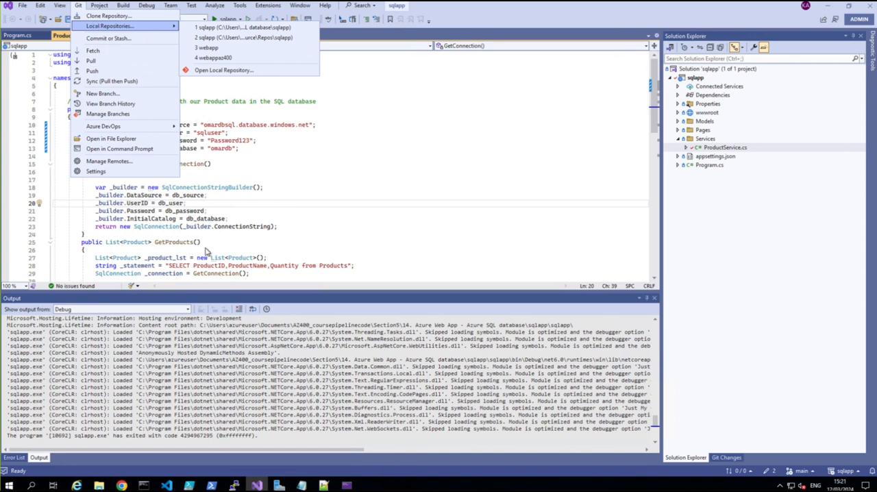
Step: Switch to Azure DevOps and permanently delete the newly pushed sqlapp repository from the project's repository settings, entering sqlapp as confirmation
click(124, 485)
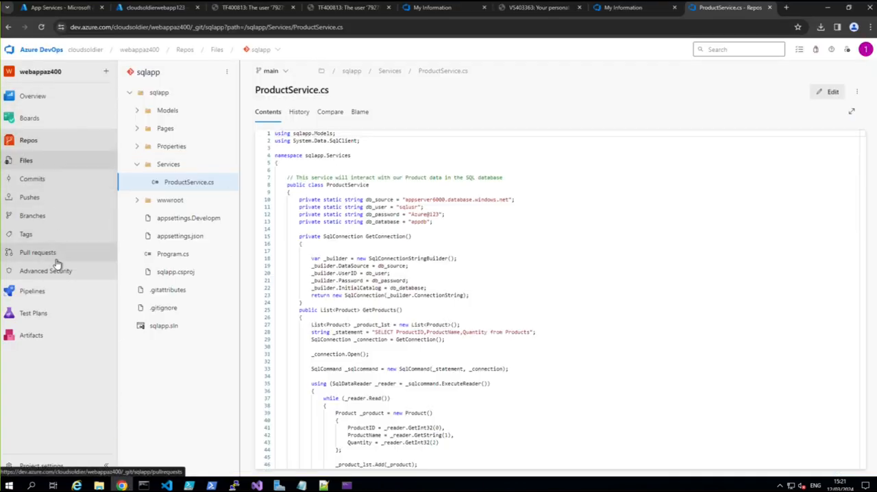
click(41, 470)
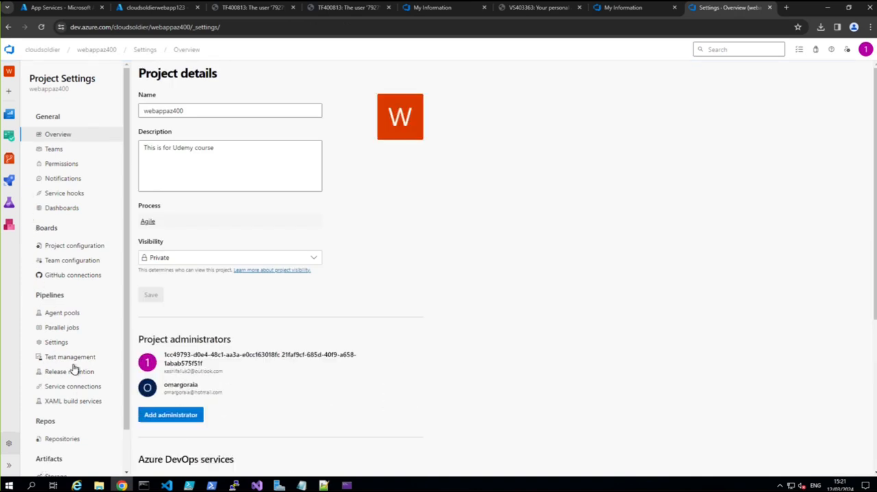
scroll(78, 395, down, 1)
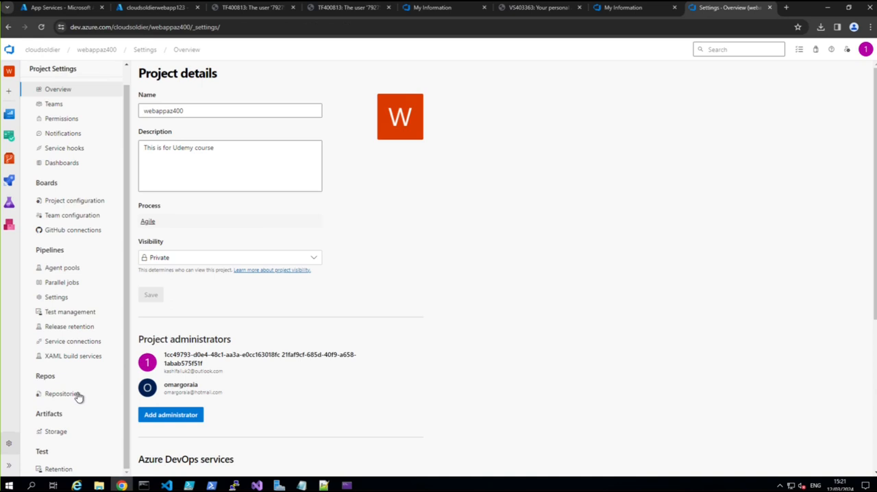
click(62, 398)
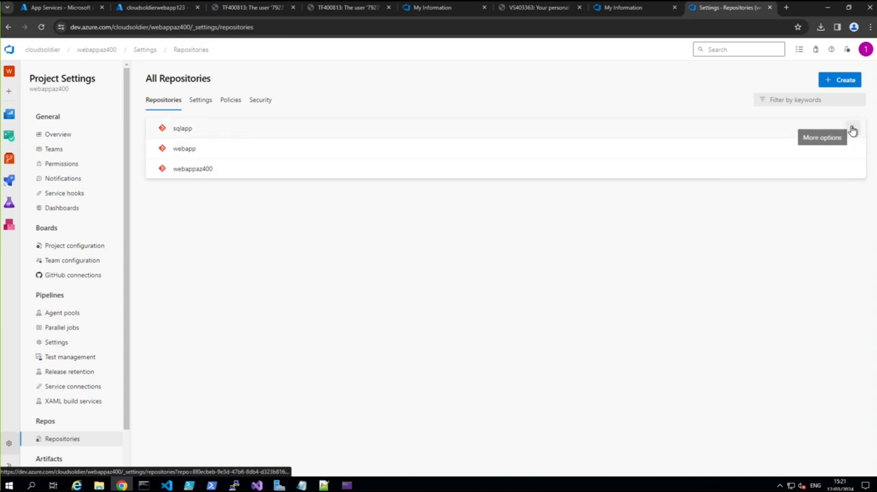
click(852, 129)
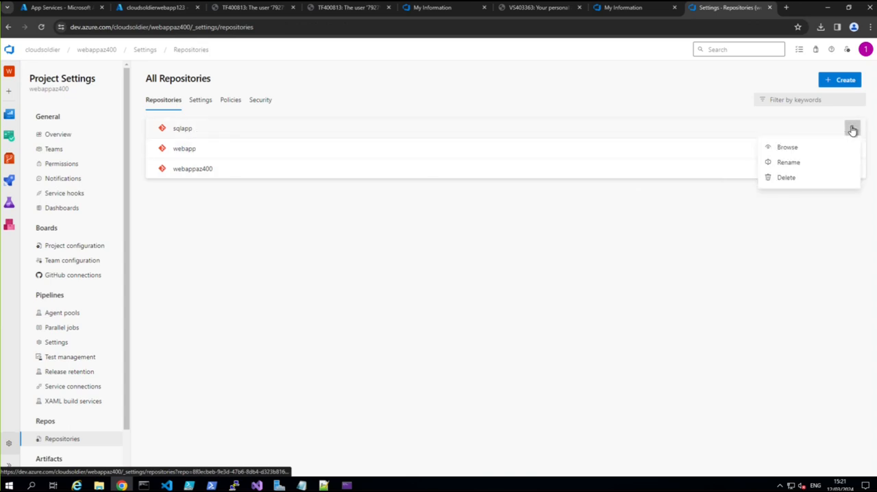
click(784, 179)
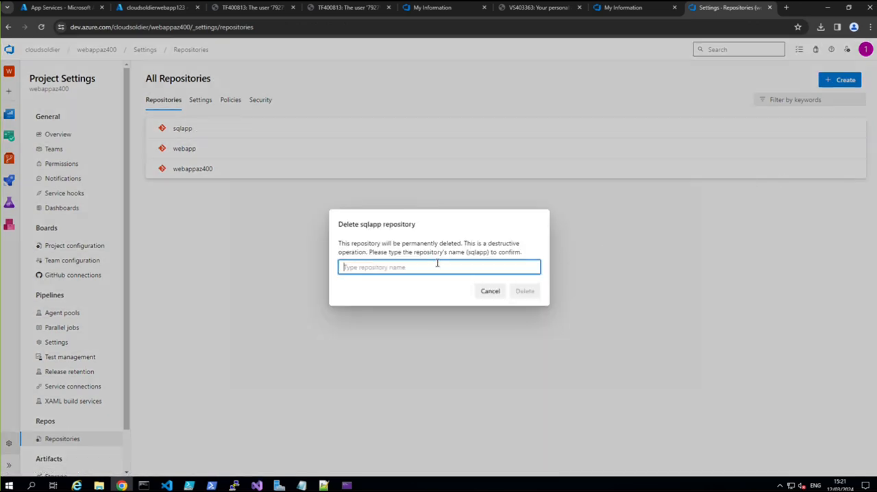
text(sqlapp)
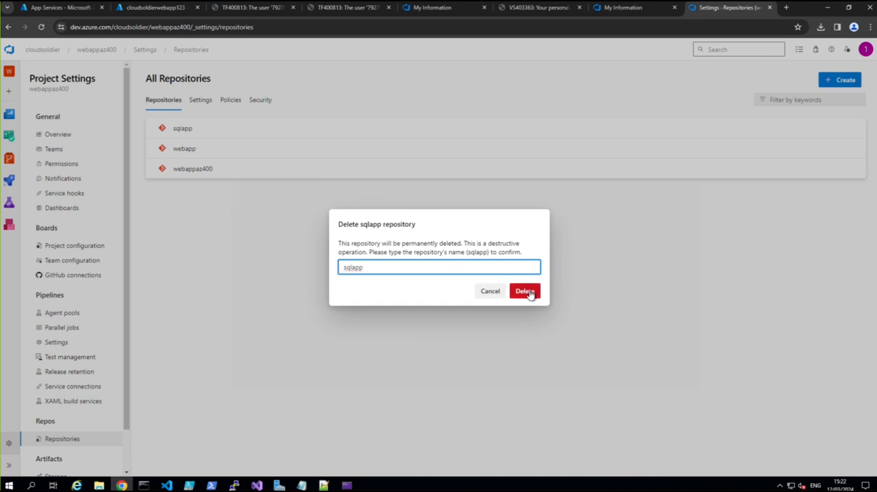
click(525, 291)
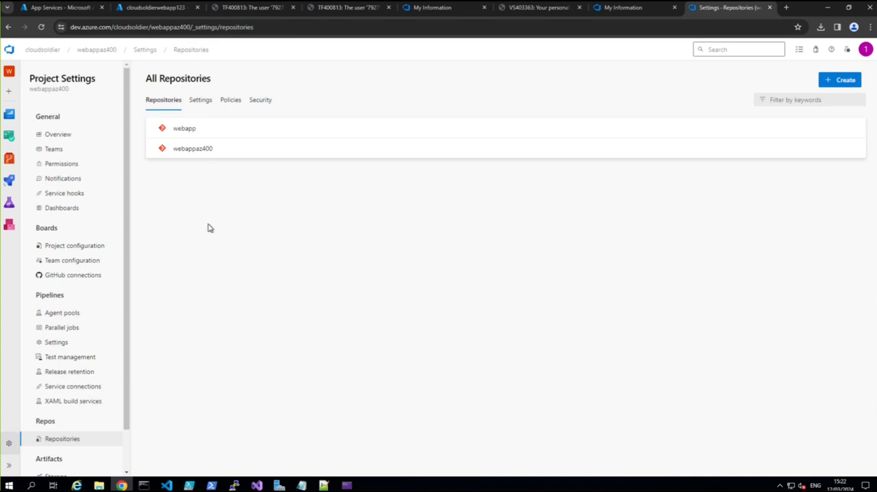
Step: Switch to Visual Studio, recheck the Git options for the sqlapp solution and exit the program
click(257, 484)
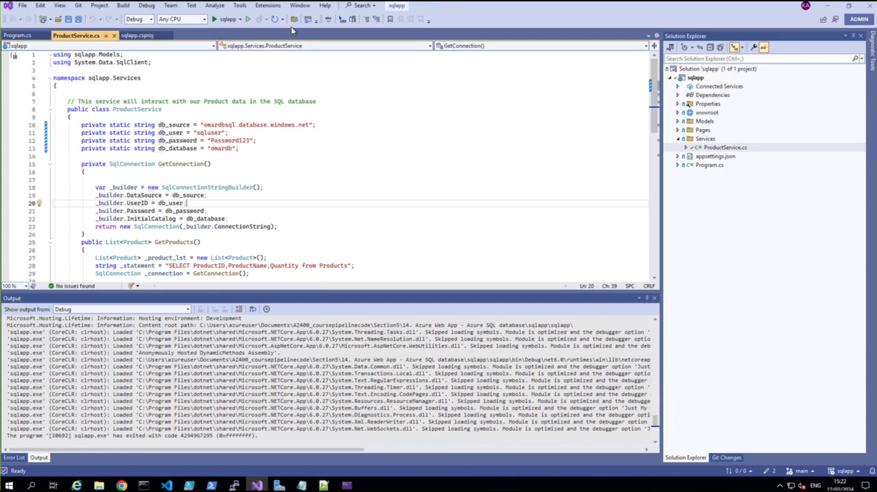
click(78, 6)
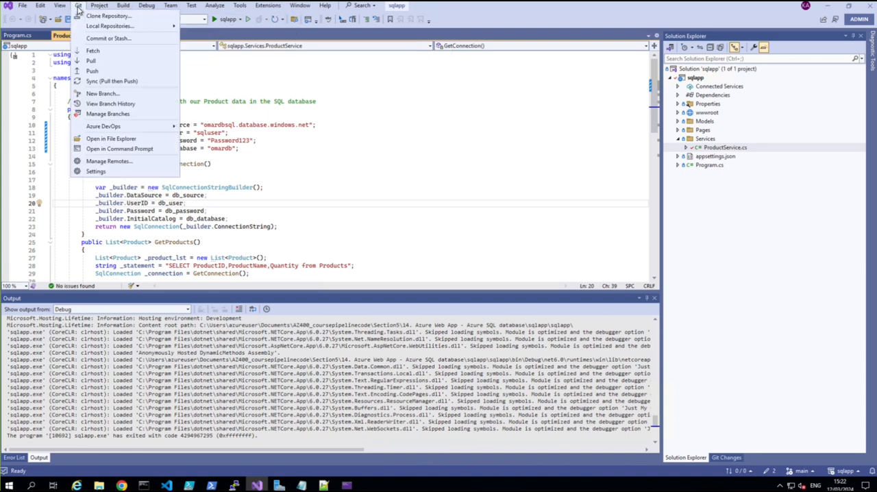
click(276, 22)
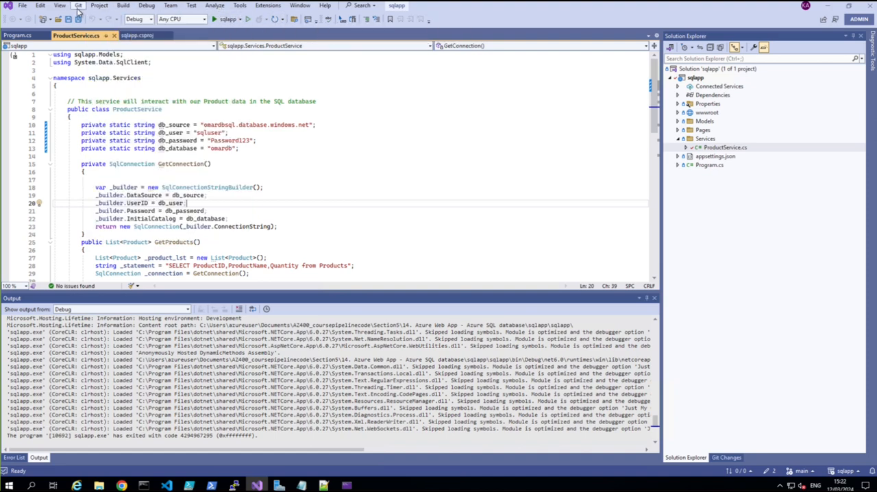
click(78, 8)
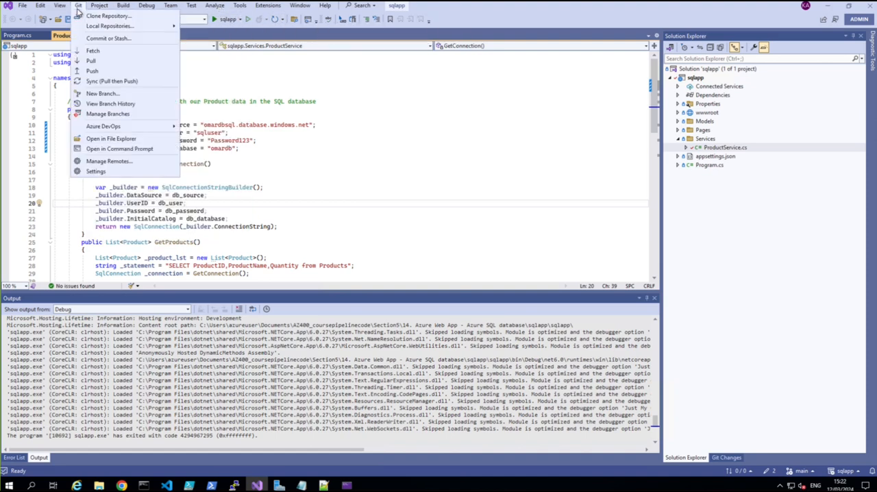
click(78, 8)
click(22, 7)
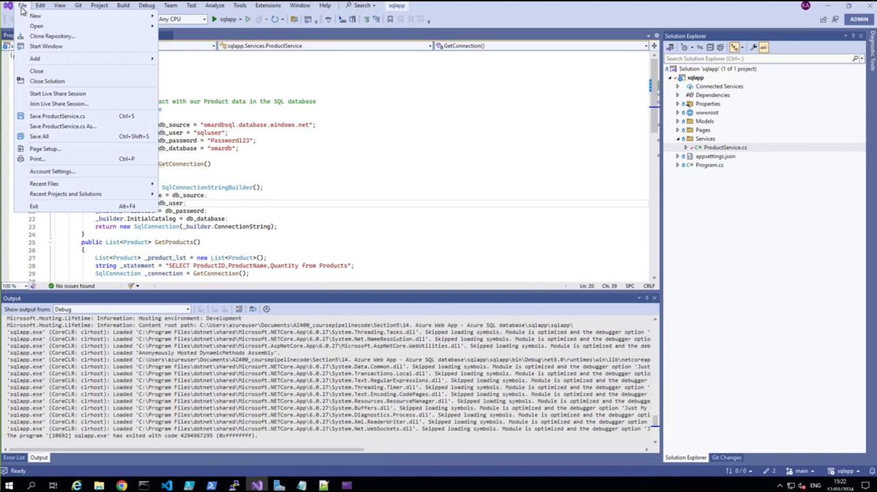
click(42, 206)
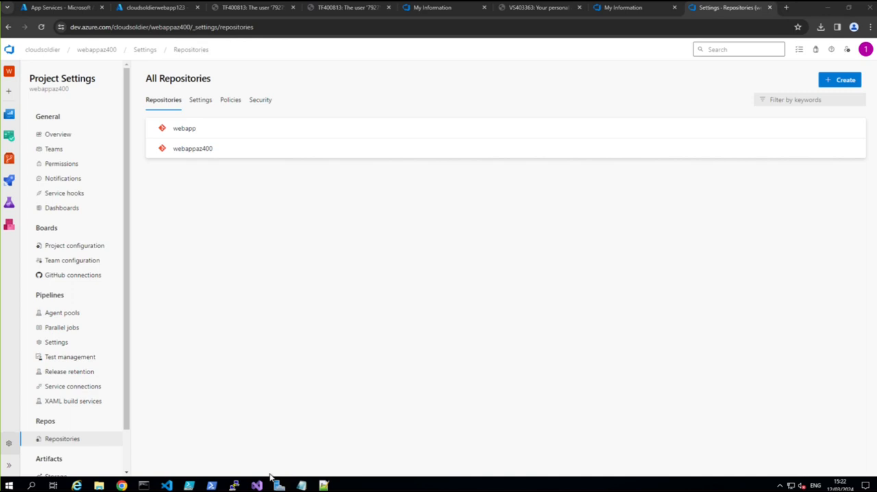
Step: Switch to File Explorer and open sqlapp.sln from the sqlapp folder with Microsoft Visual Studio 2022
click(98, 485)
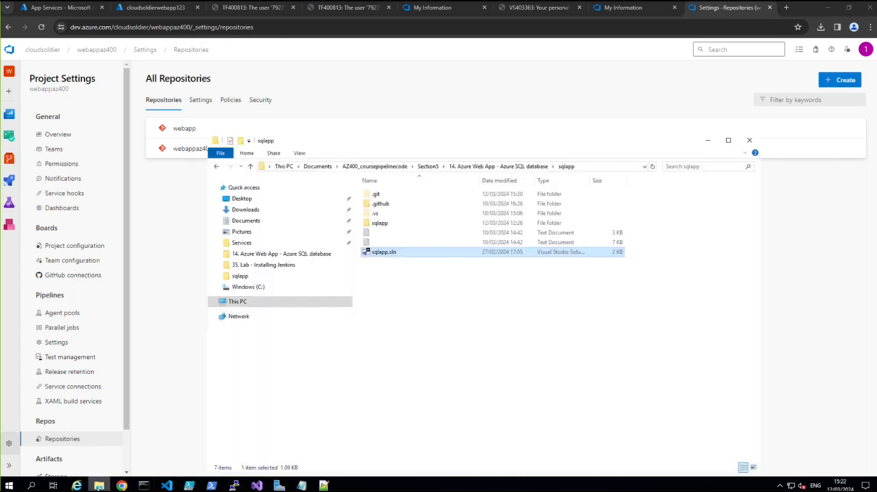
right_click(377, 256)
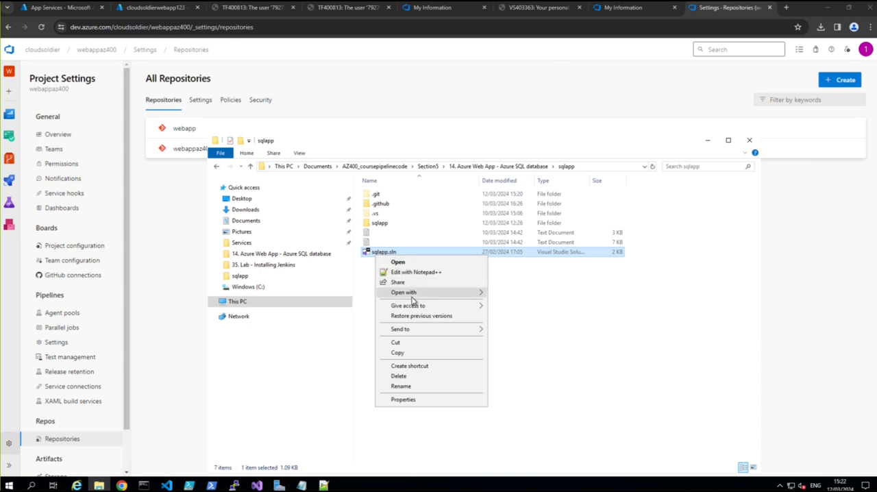
mouse_move(411, 294)
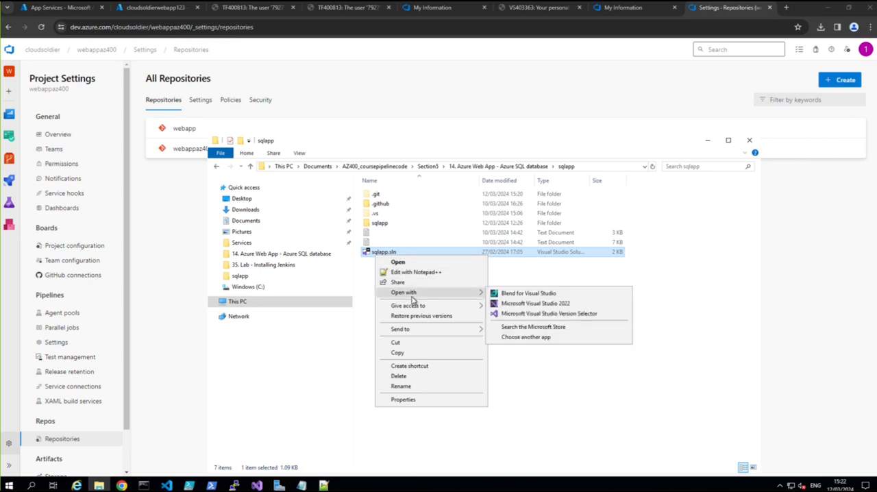
click(523, 305)
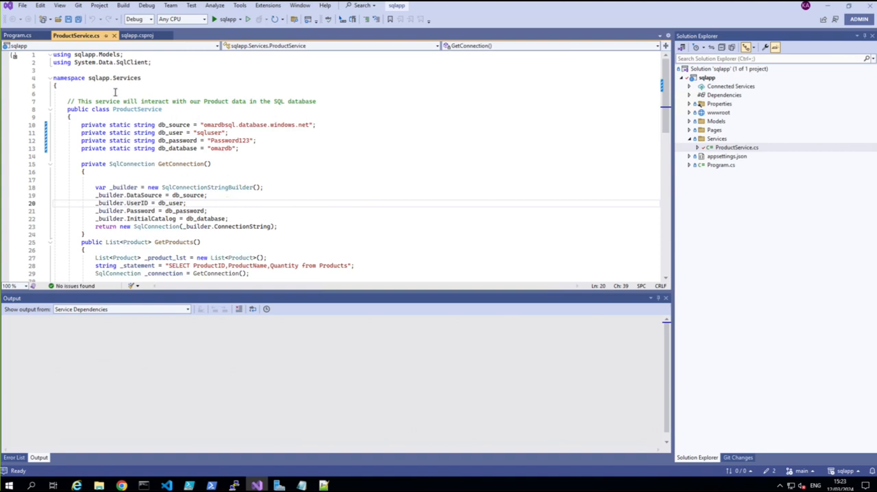
Step: Remove the origin remote from the sqlapp repository's Git settings and confirm the removal
click(78, 6)
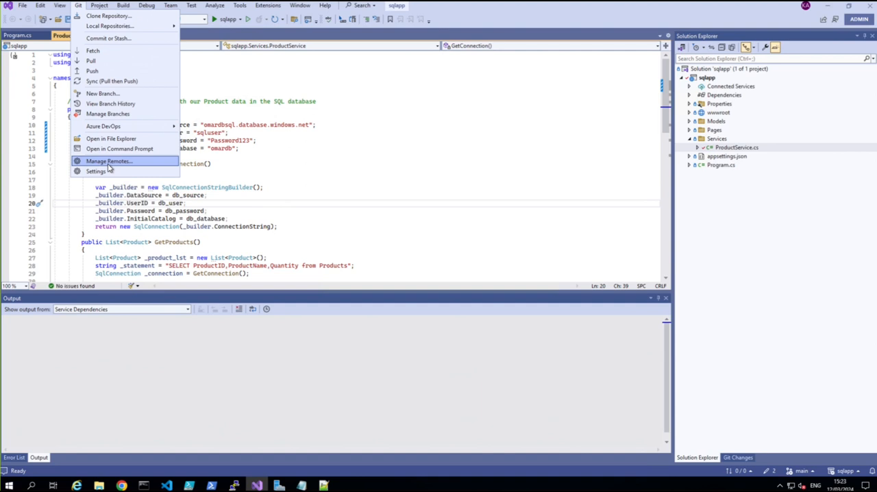
click(108, 162)
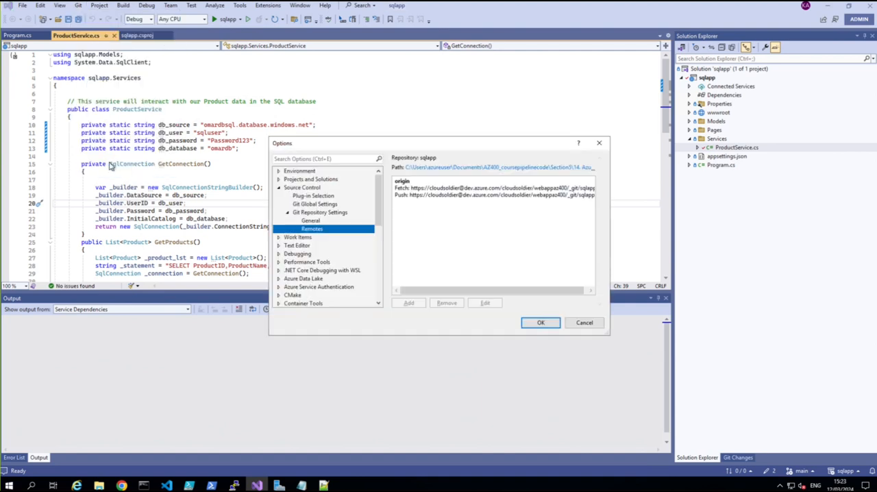
click(413, 190)
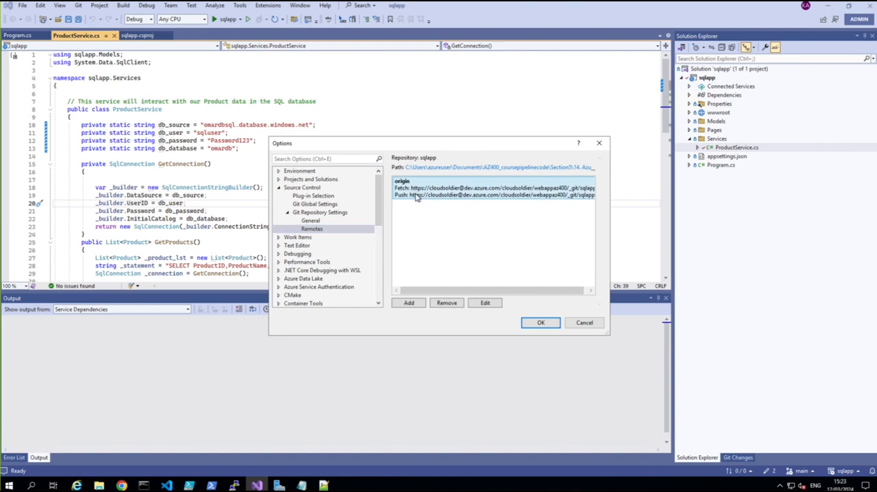
click(447, 303)
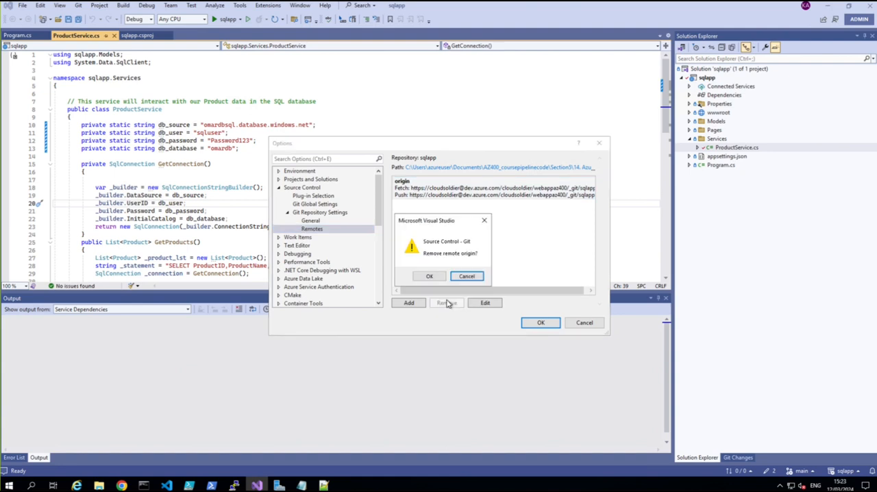
click(428, 276)
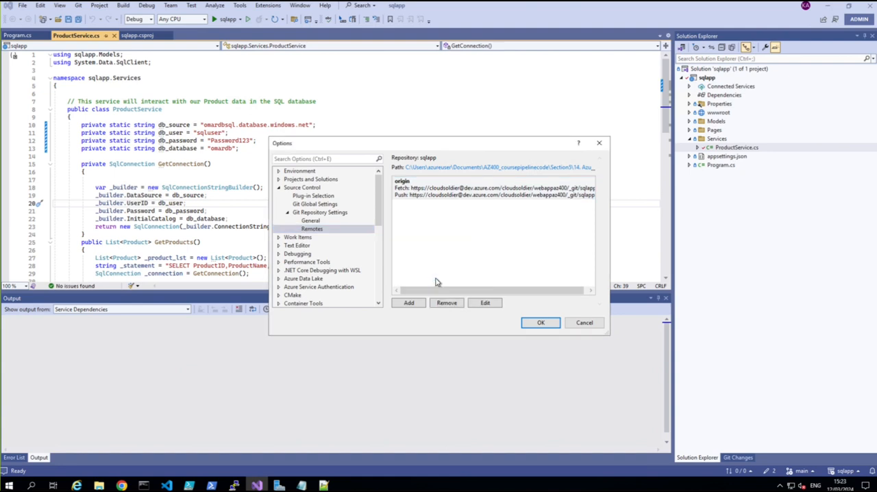
click(540, 322)
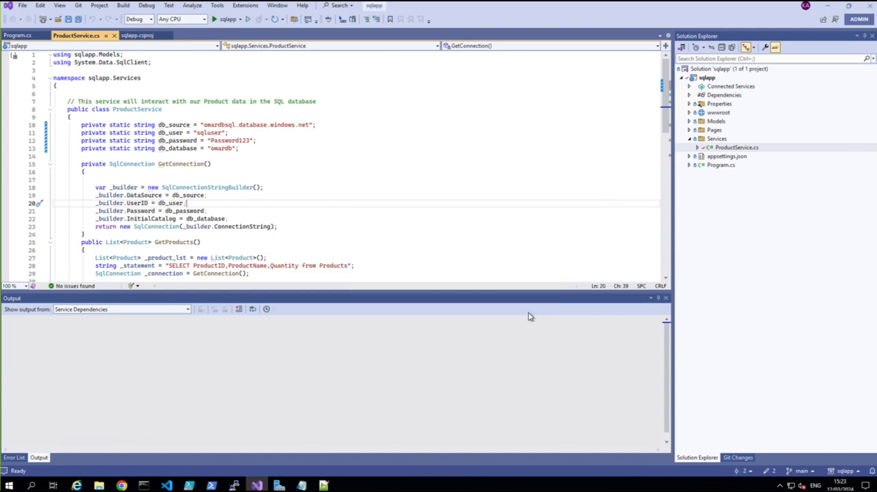
Step: Push the local sqlapp repository to a new Azure DevOps repository named sqlapp, in organization dev.azure.com/cloudsoldier and project webappaz400
click(79, 5)
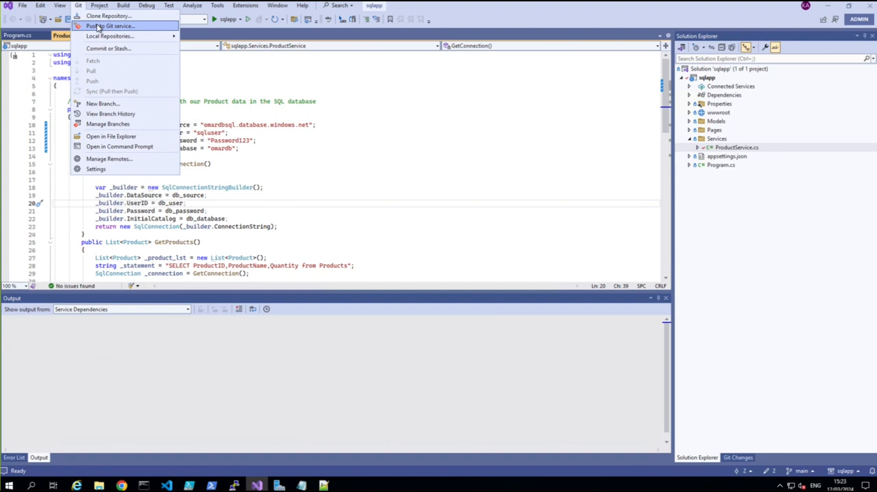
click(98, 27)
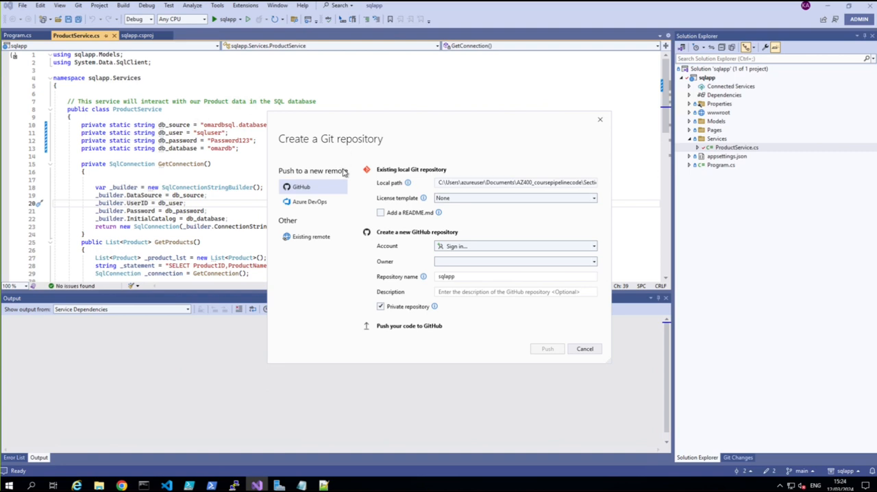
click(310, 203)
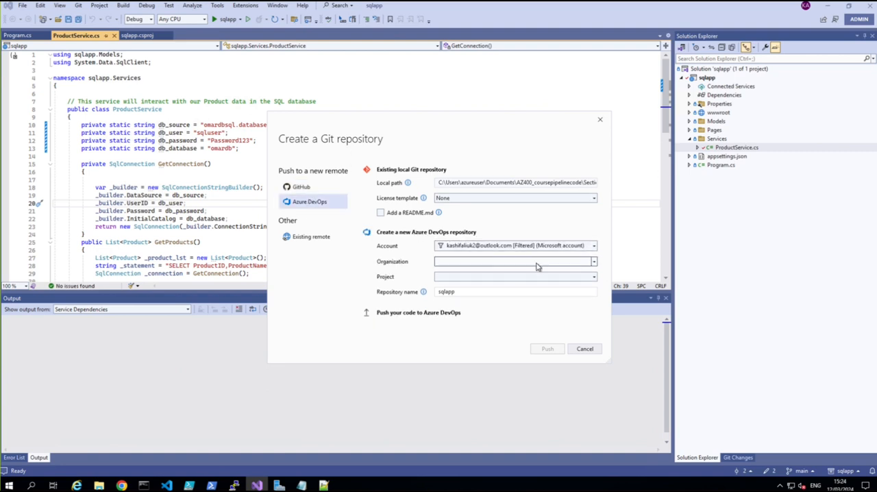
click(594, 263)
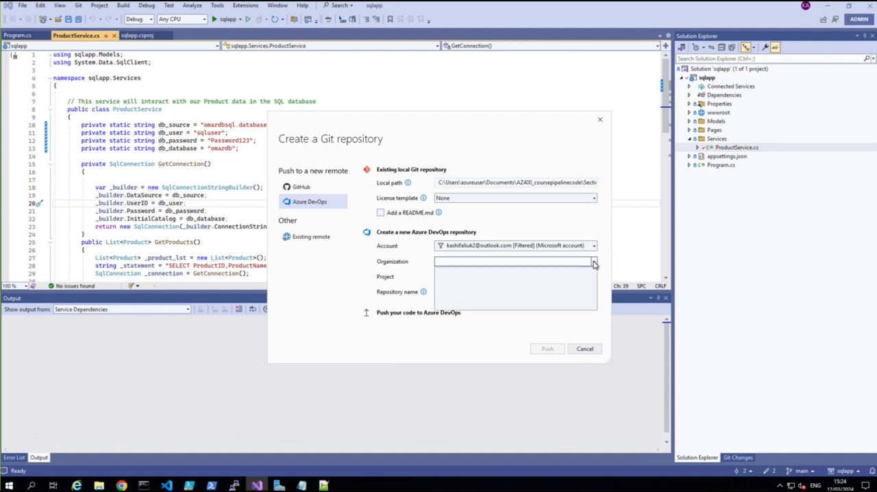
click(595, 248)
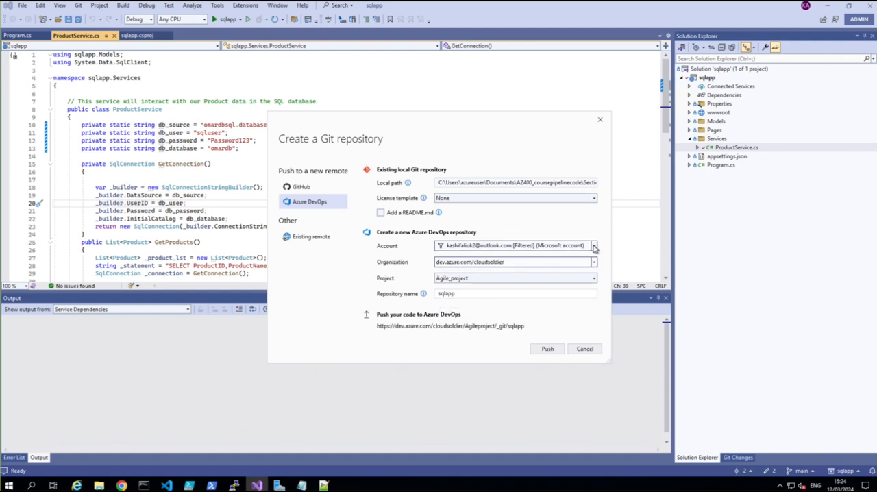
click(594, 263)
click(594, 264)
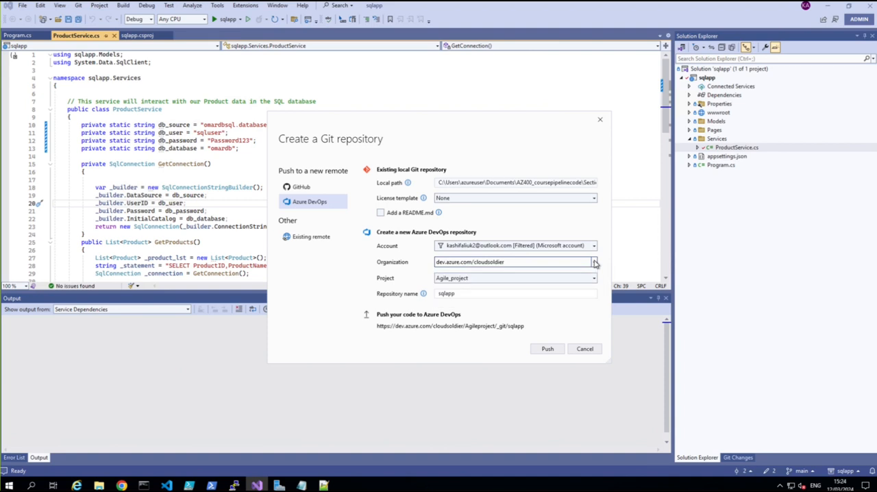
click(595, 278)
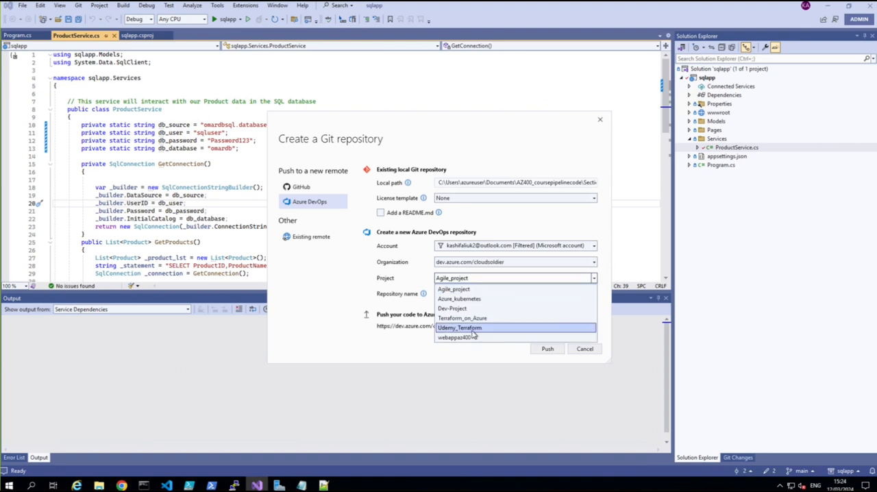
click(466, 337)
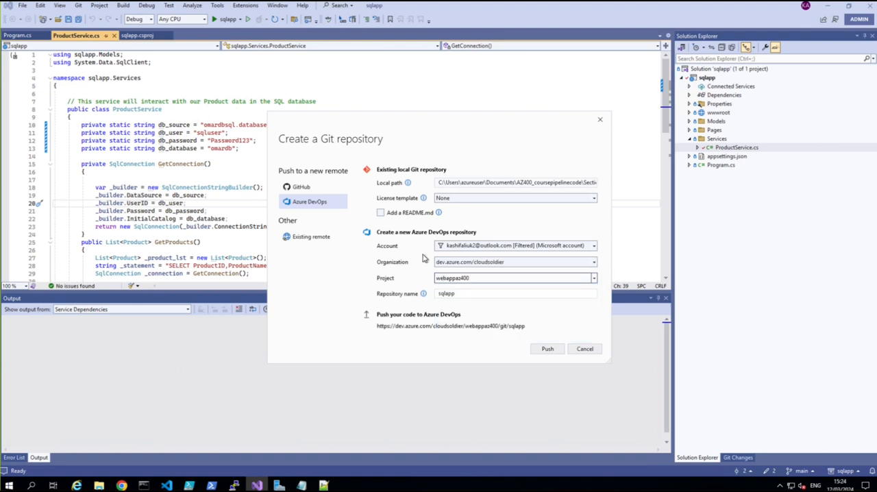
click(548, 350)
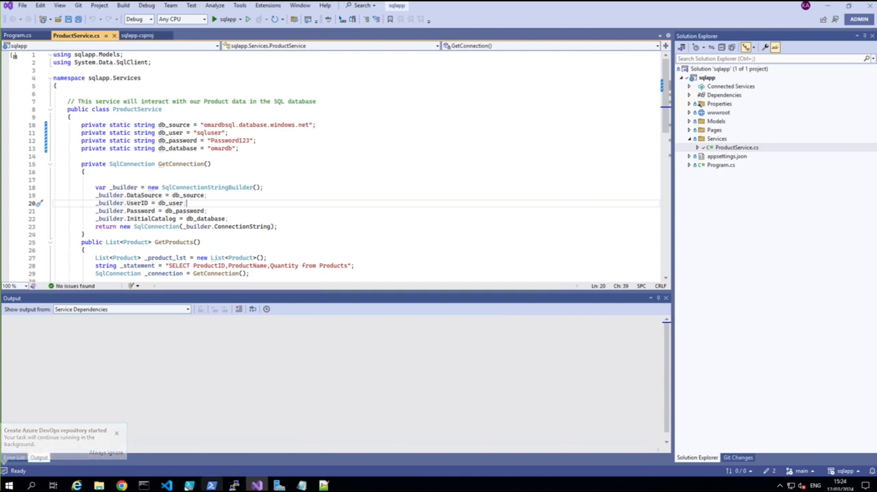
Step: Switch to Azure DevOps in Chrome, refresh the repositories and inspect ProductService.cs in the Services folder of the sqlapp repository
click(122, 485)
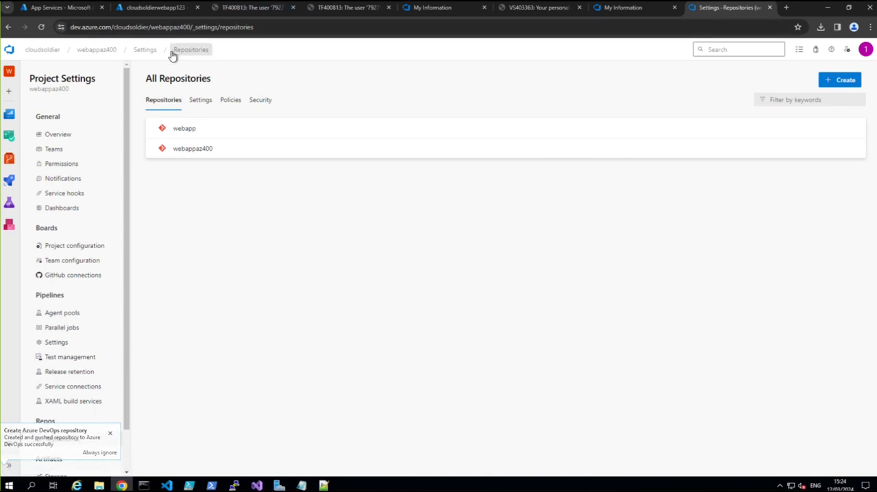
click(43, 28)
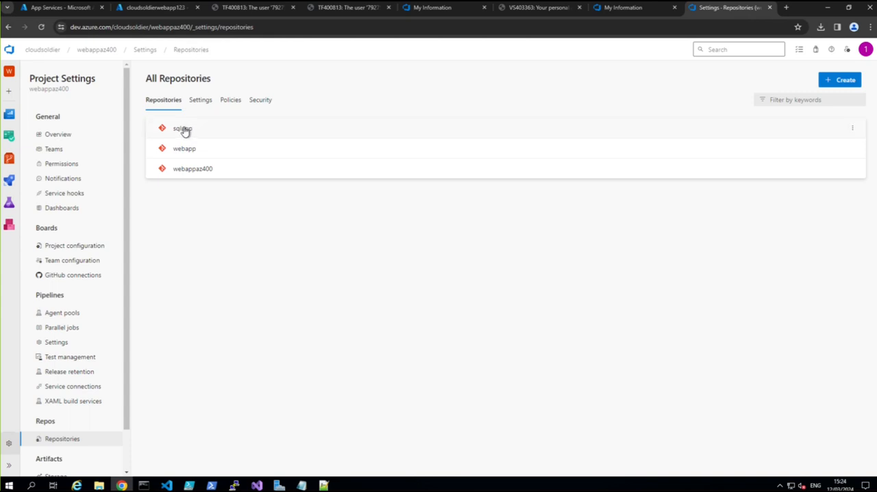
click(182, 129)
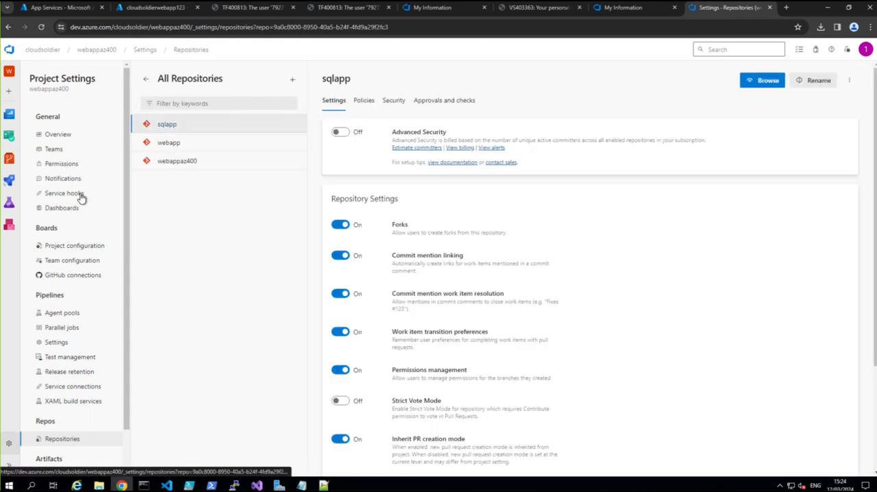
click(8, 160)
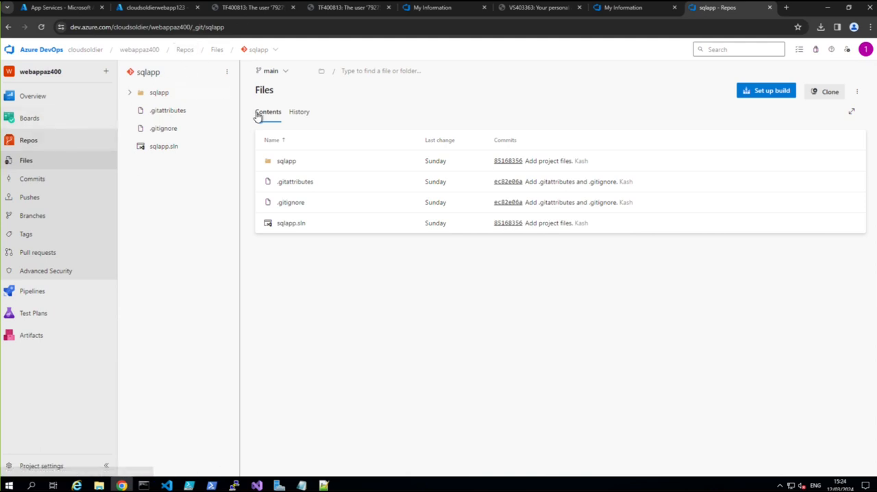
click(130, 94)
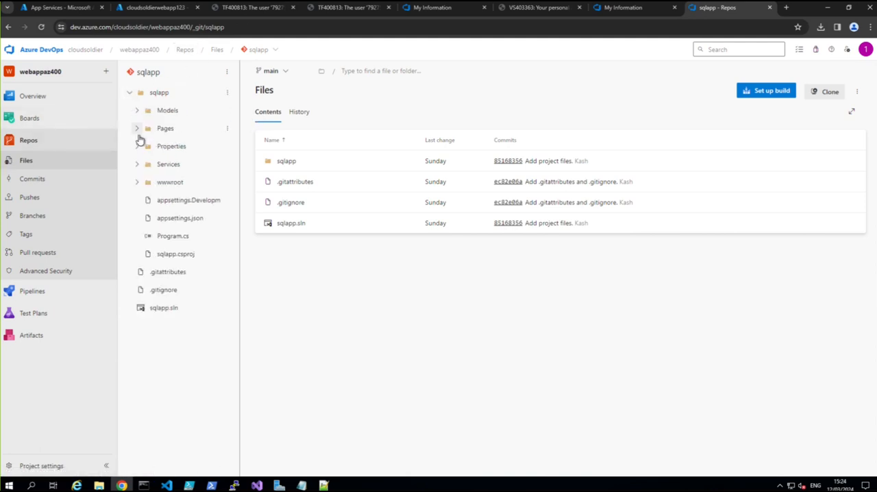
click(137, 165)
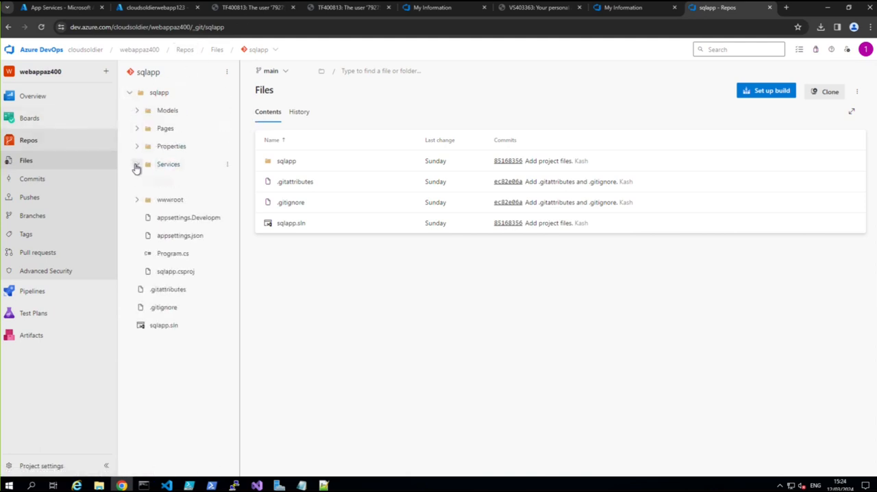
click(168, 183)
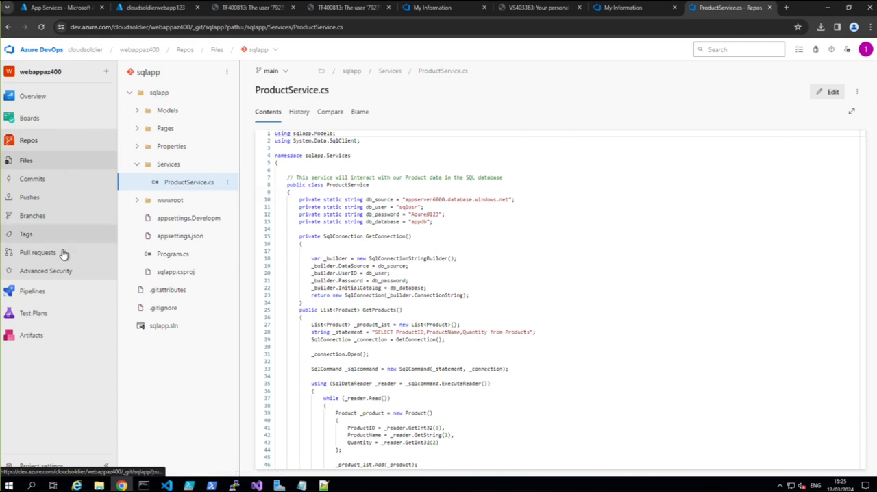
Step: Start a new pipeline from the sqlapp repository in Azure Repos Git using the ASP.NET Core (.NET Framework) template
click(38, 292)
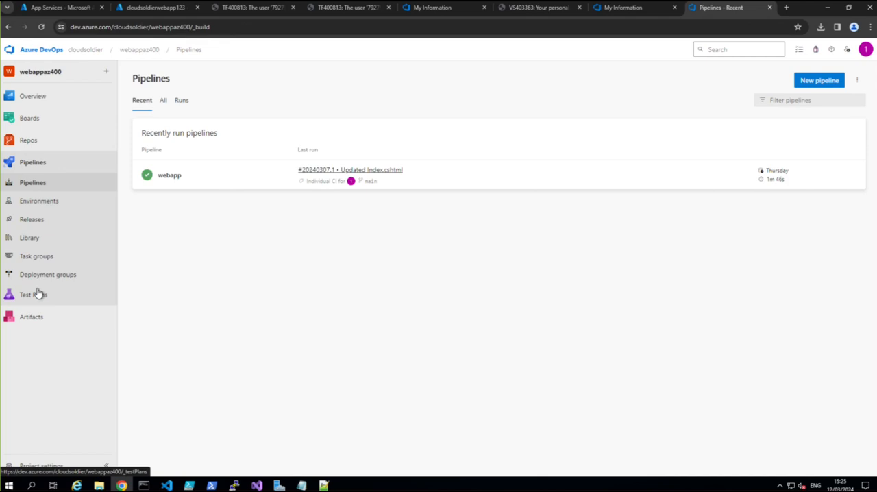
click(805, 82)
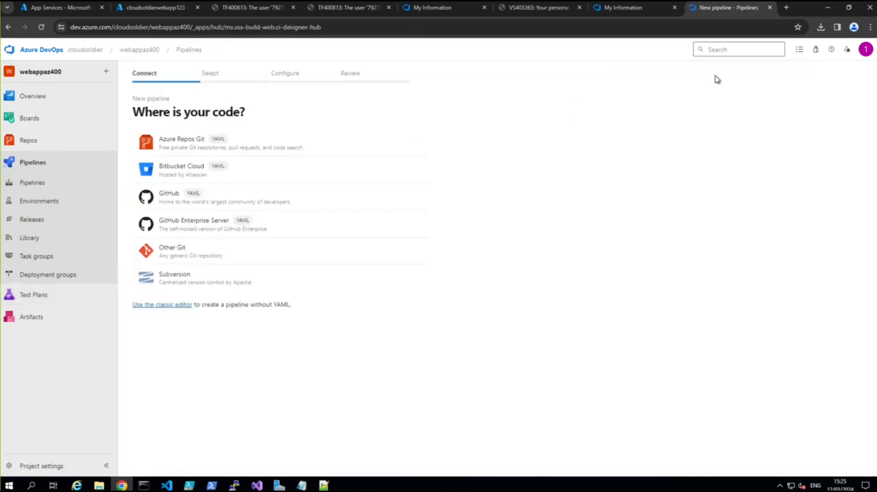
click(184, 148)
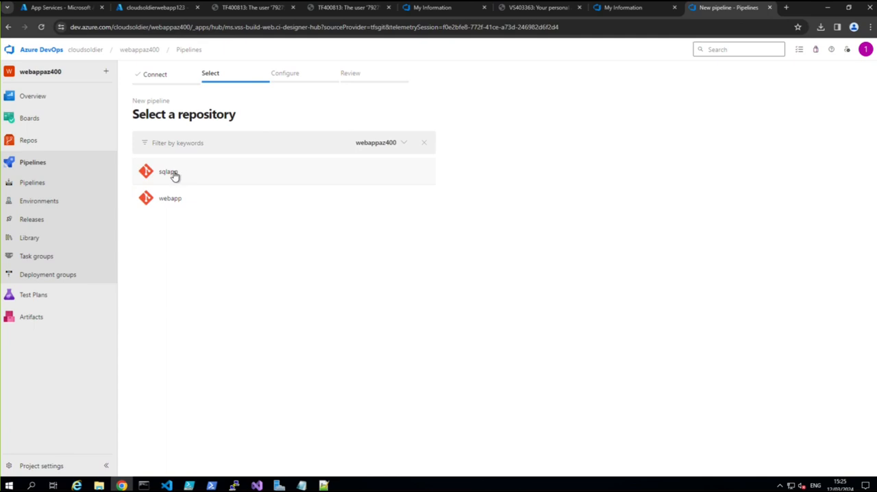
click(175, 174)
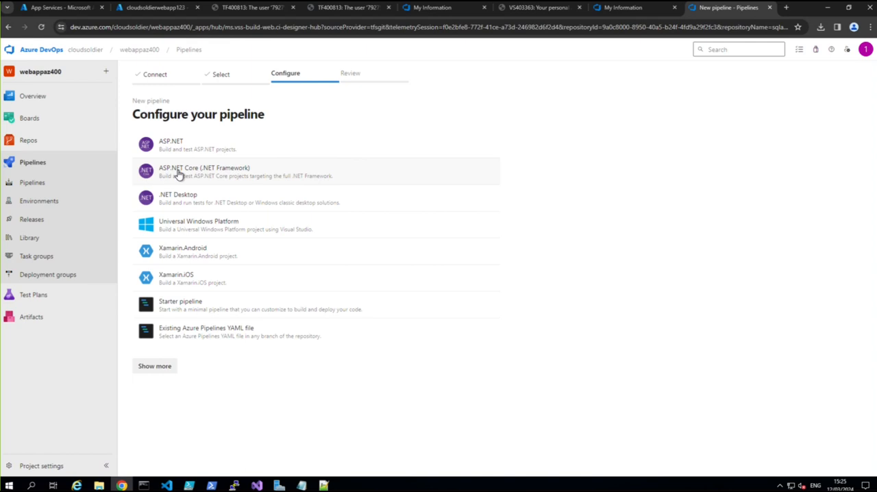
click(190, 174)
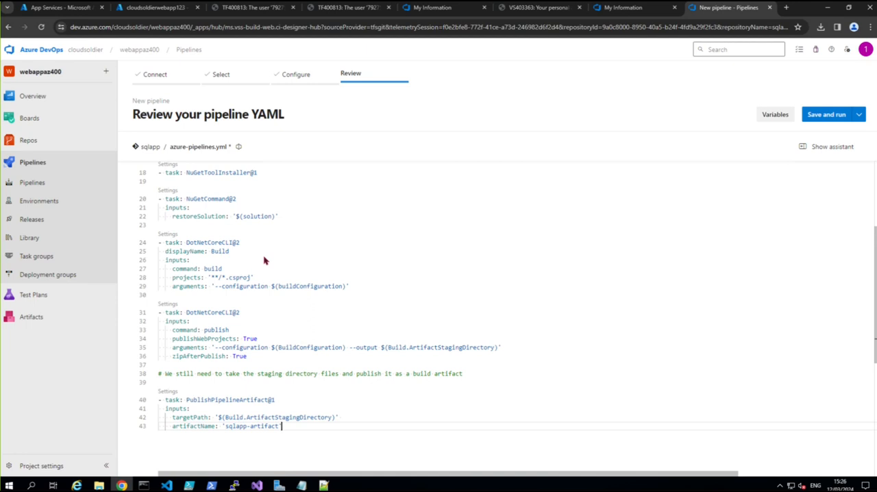
Step: Review the pipeline YAML, and save and run it by committing azure-pipelines.yml directly to the main branch with message "Set up CI with Azure Pipelines"
scroll(270, 251, up, 5)
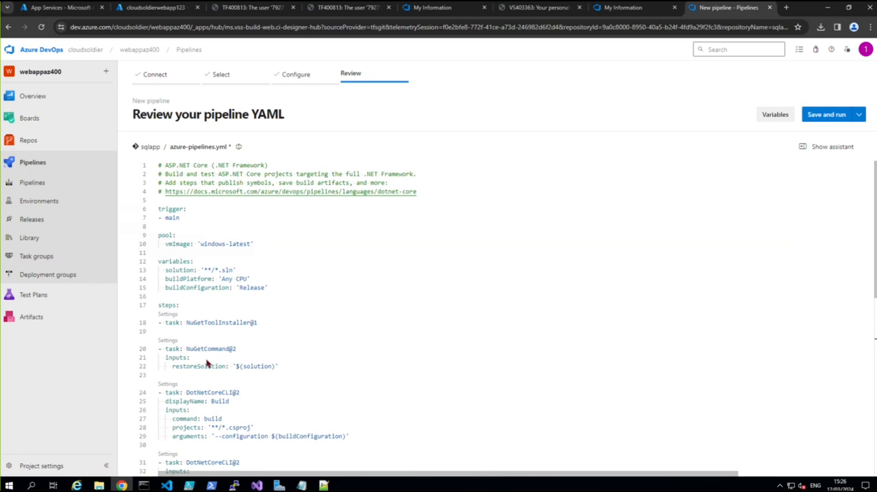
scroll(207, 364, down, 2)
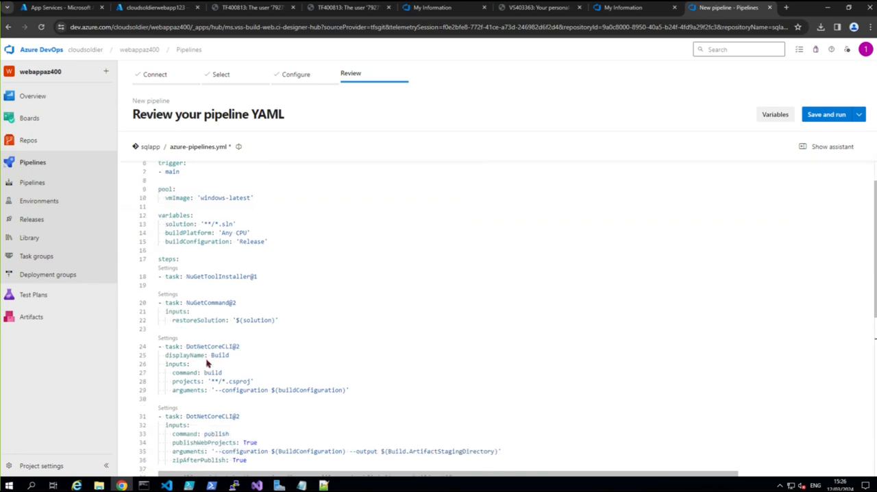
scroll(207, 364, down, 1)
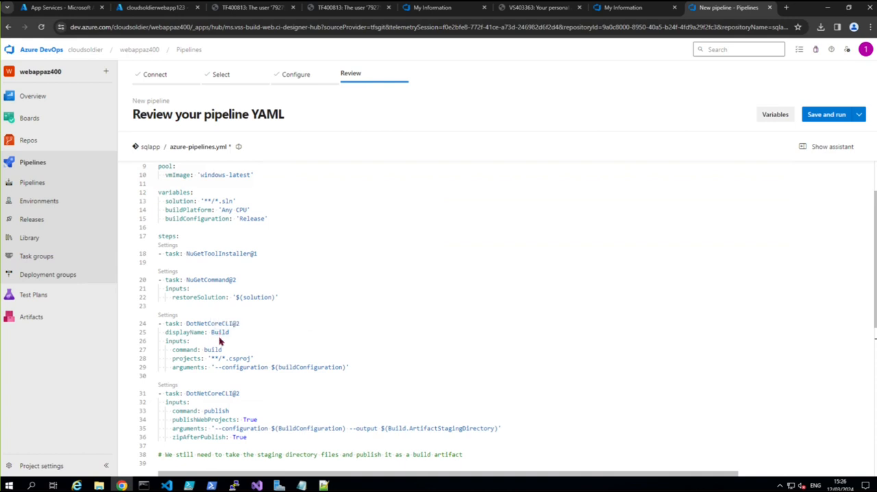
scroll(218, 339, down, 2)
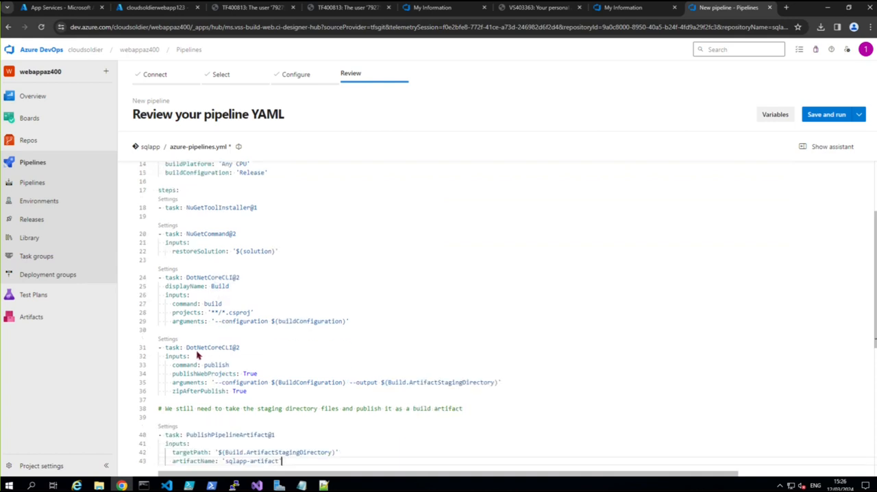
scroll(196, 355, down, 2)
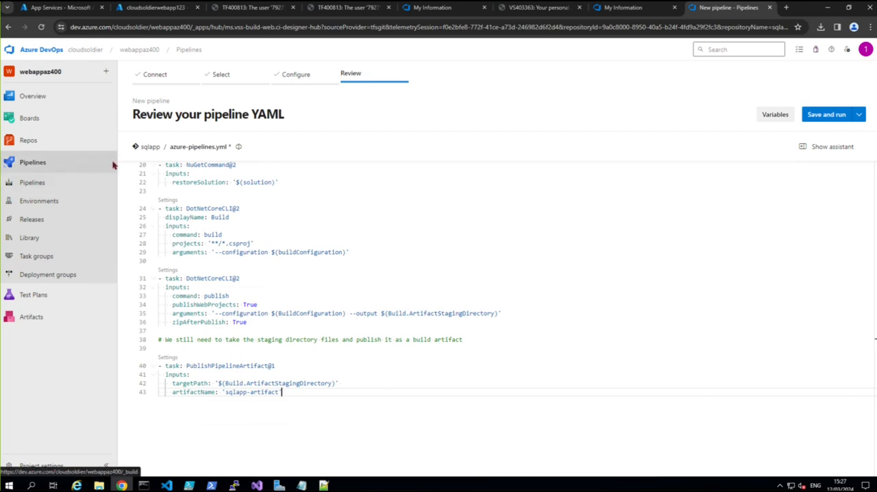
click(817, 120)
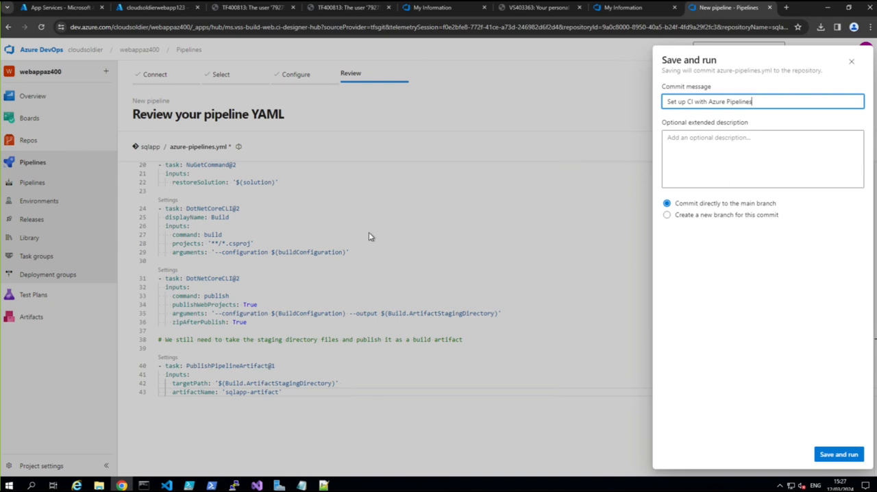
click(852, 449)
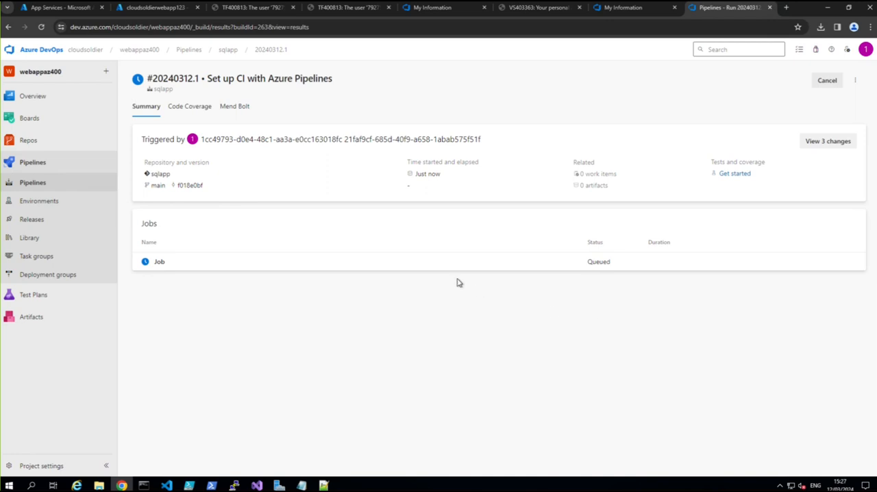
Step: Examine the sqlapp run's job and NuGetCommand log, check the cloudsoldierwebapp123 overview in the Azure portal, and refresh the run page
click(160, 263)
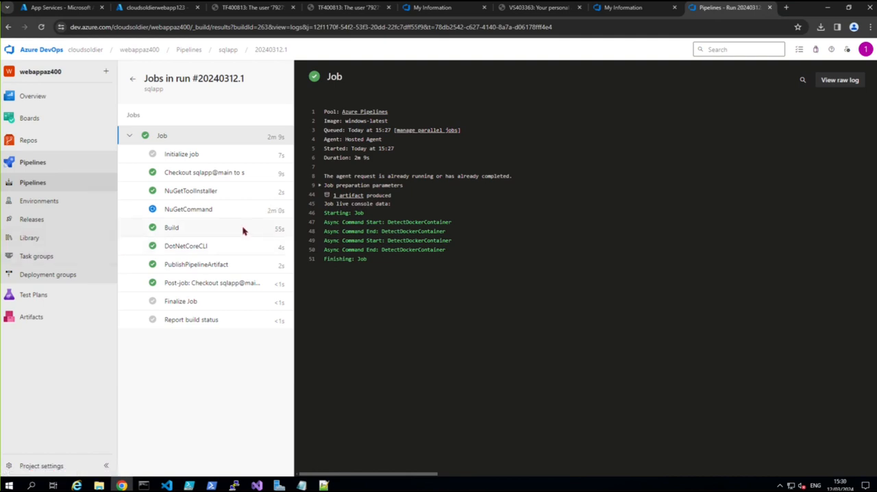
click(196, 213)
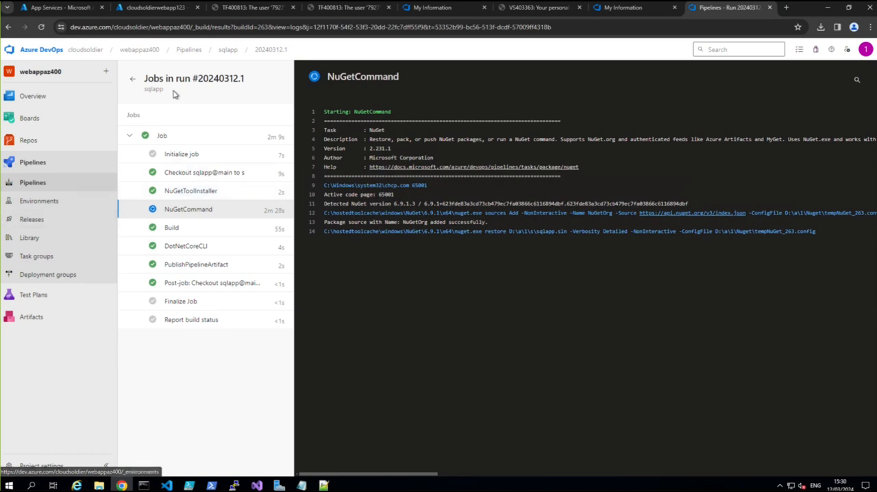
click(156, 8)
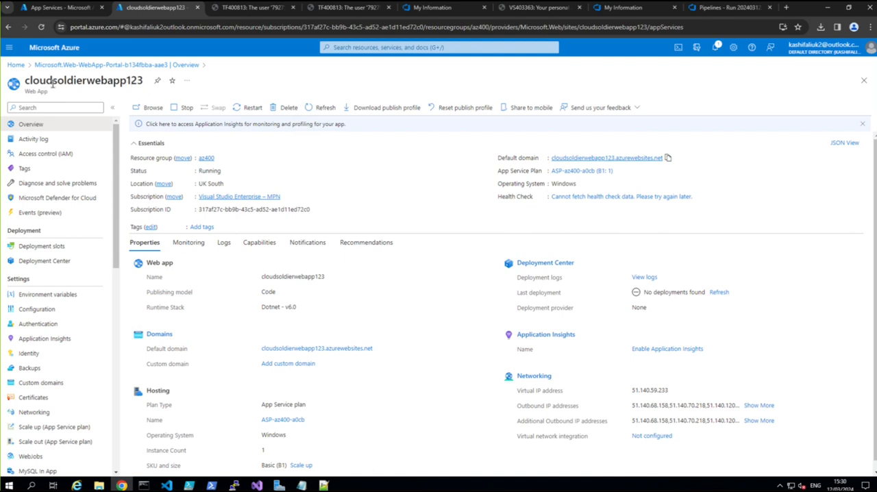
click(710, 13)
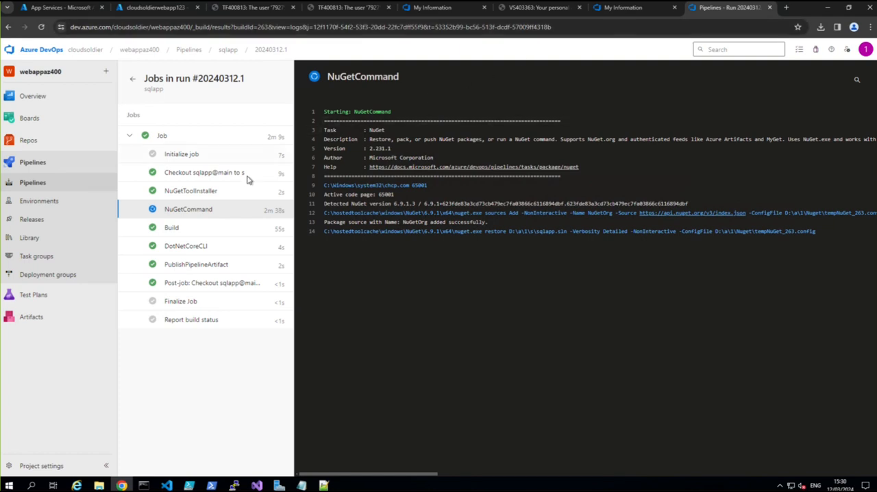
click(42, 27)
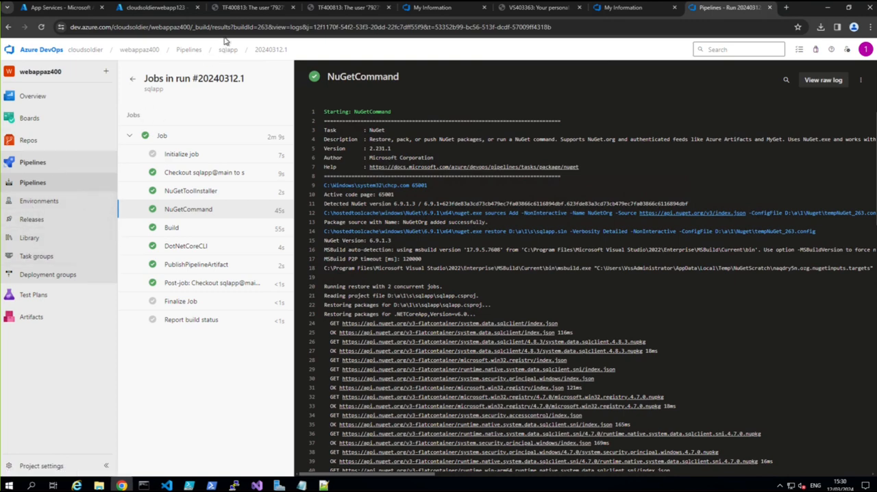
Step: Create a new release pipeline in the webappaz400 project, starting its first stage from an empty job
click(197, 50)
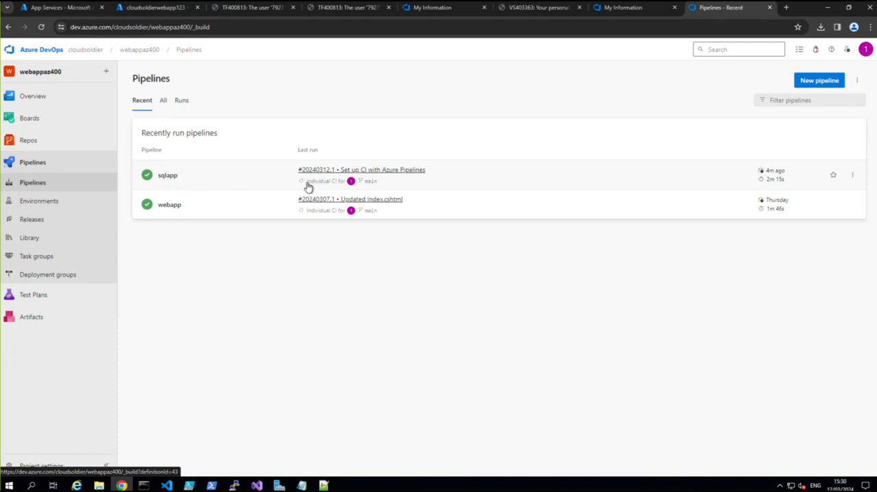
click(31, 220)
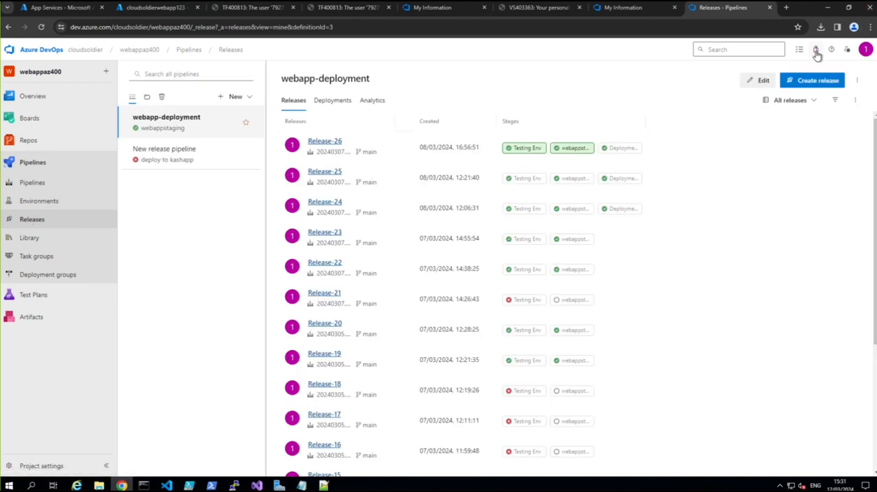
click(815, 81)
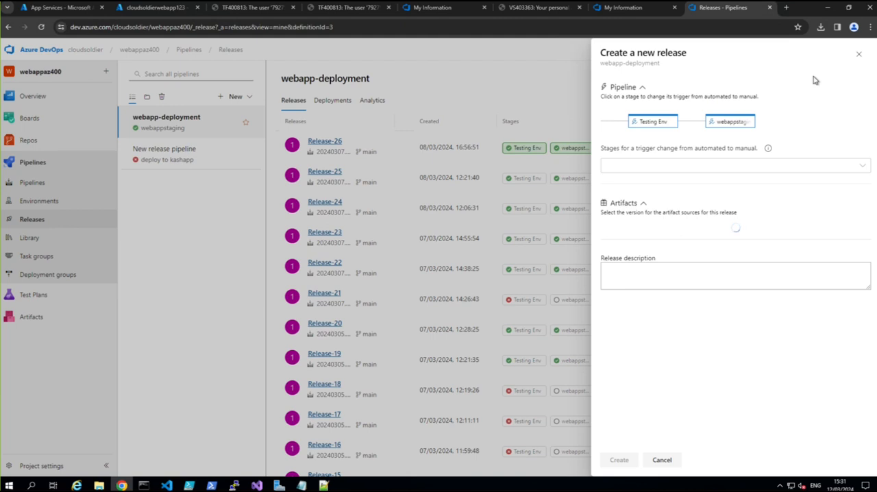
click(858, 54)
click(246, 98)
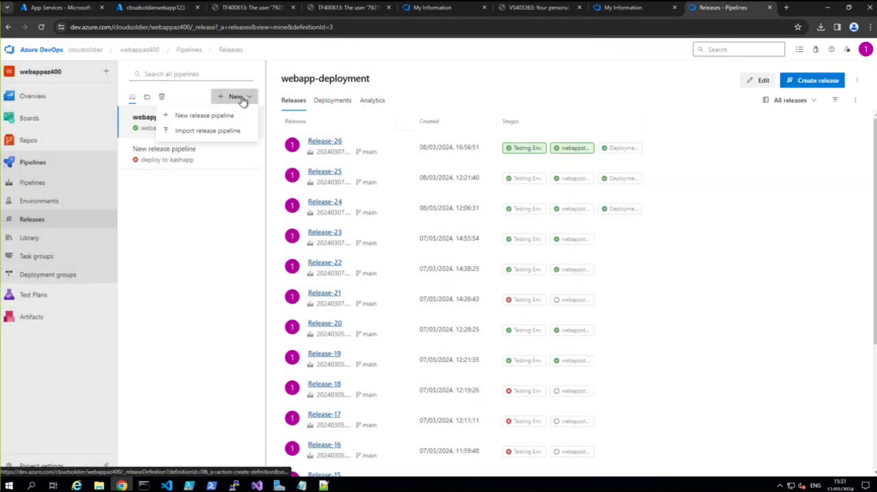
click(208, 117)
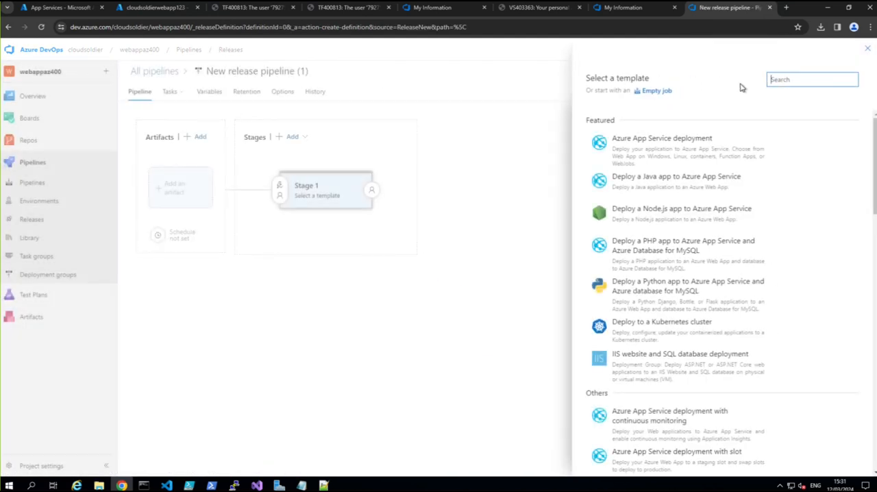
click(666, 91)
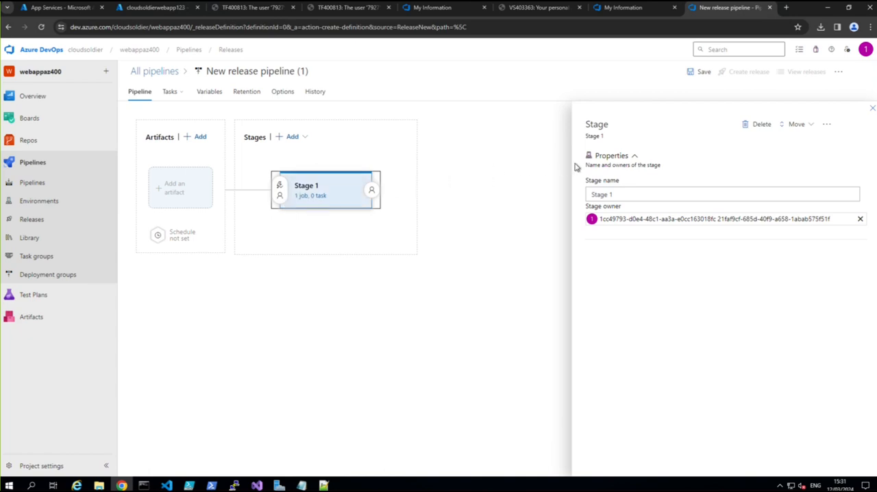
Step: Rename Stage 1 as "Deploy to our test enviornment"
click(613, 194)
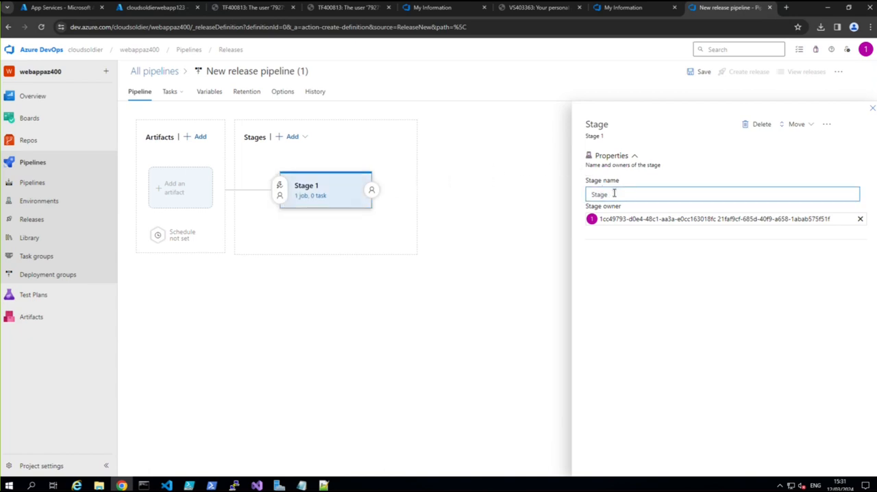
key(BackSpace)
key(BackSpace)
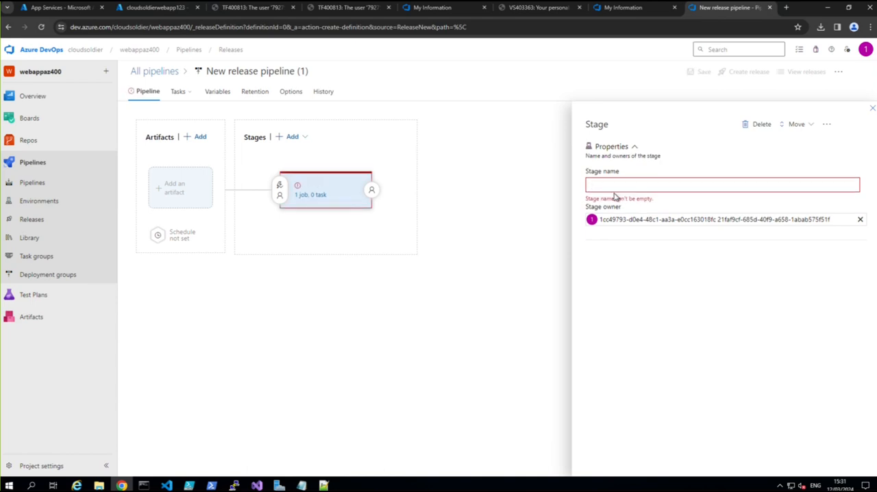
text(Deploy to our test enviornment)
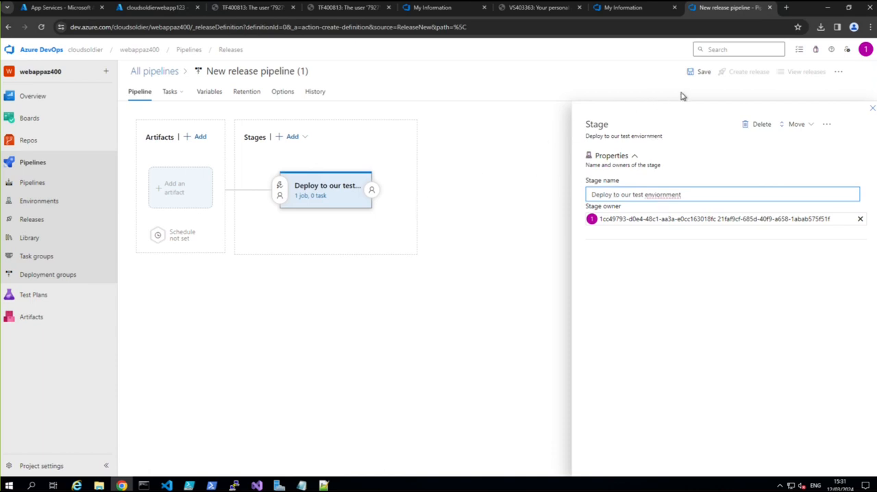
Step: Rename the release pipeline as "Deploy to Test Evn" and save it in the root folder without a comment
click(291, 70)
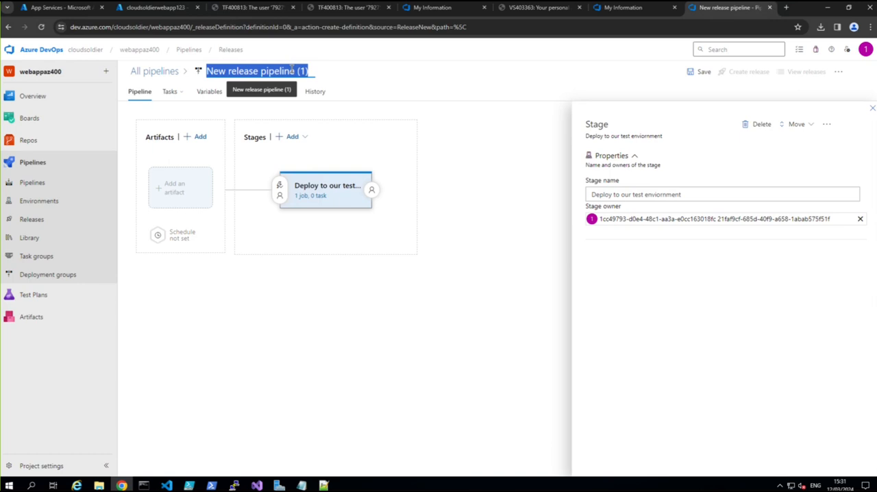
text(Dep)
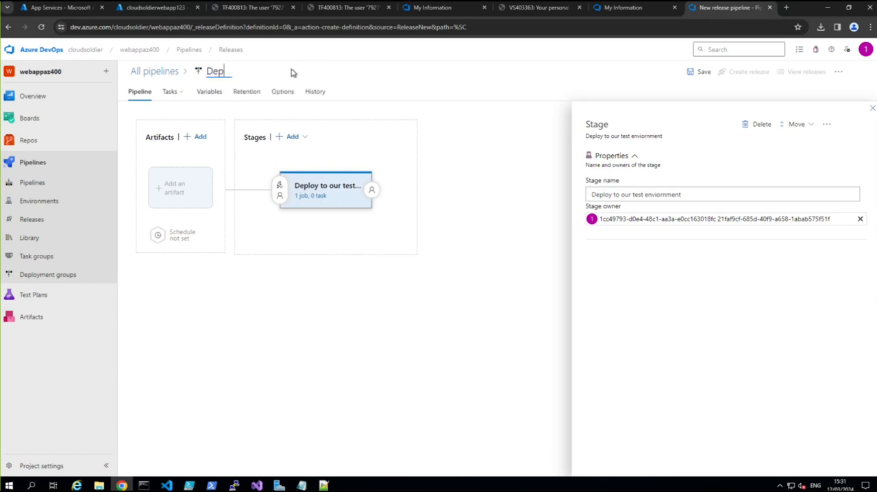
text(loy to Test Evn)
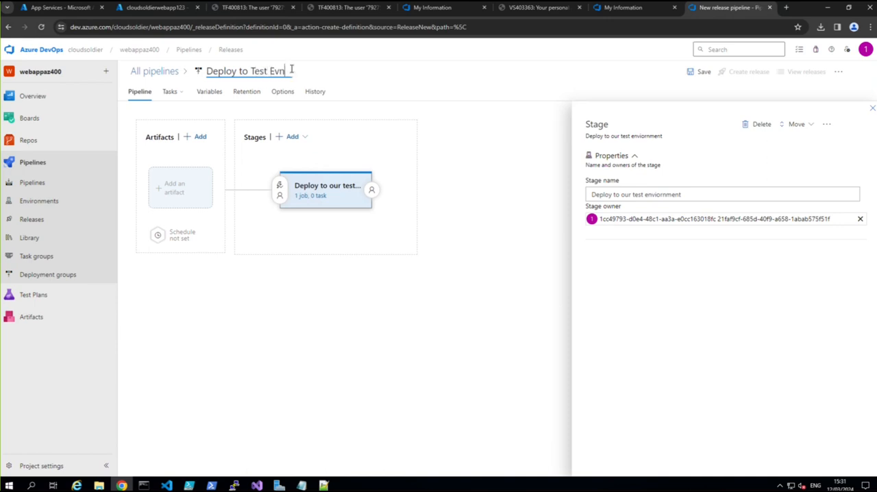
click(381, 282)
click(701, 72)
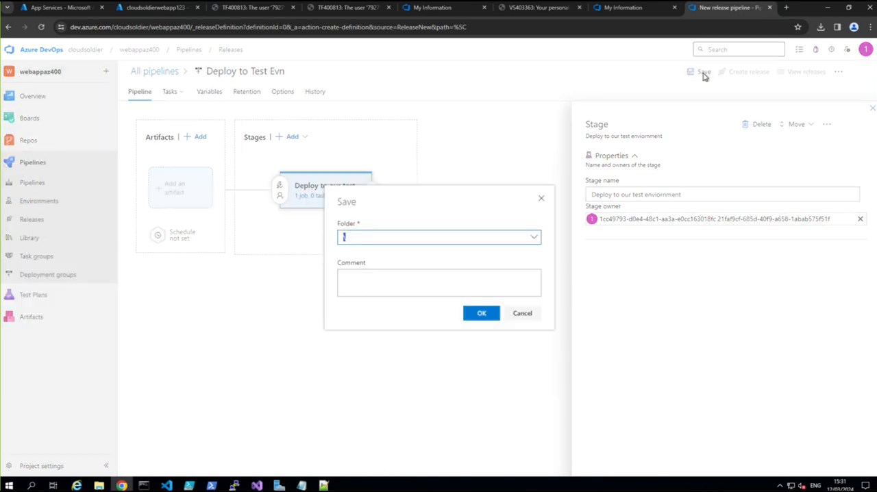
click(488, 313)
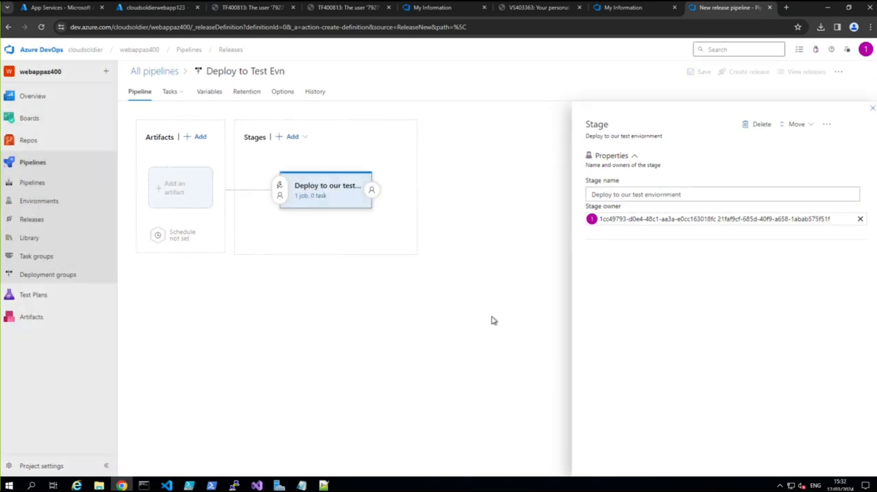
Step: Add a Build artifact from the sqlapp build pipeline with the Latest default version and source alias _sqlapp
click(183, 193)
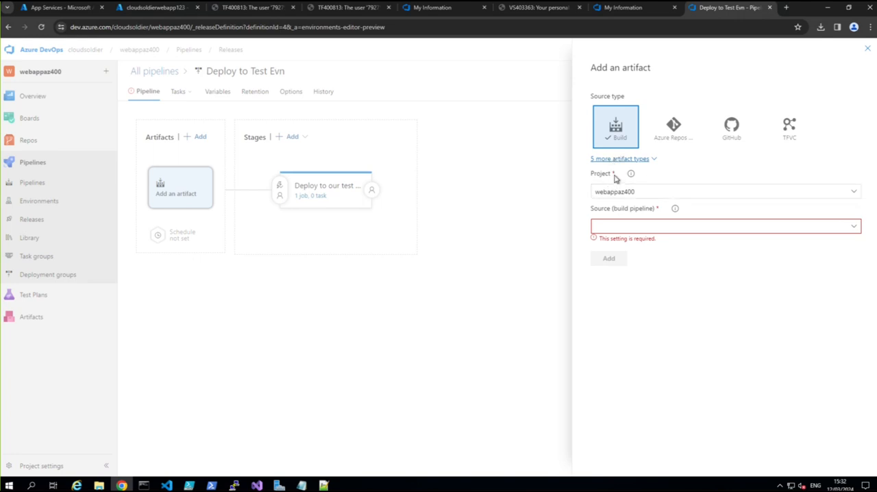
click(854, 228)
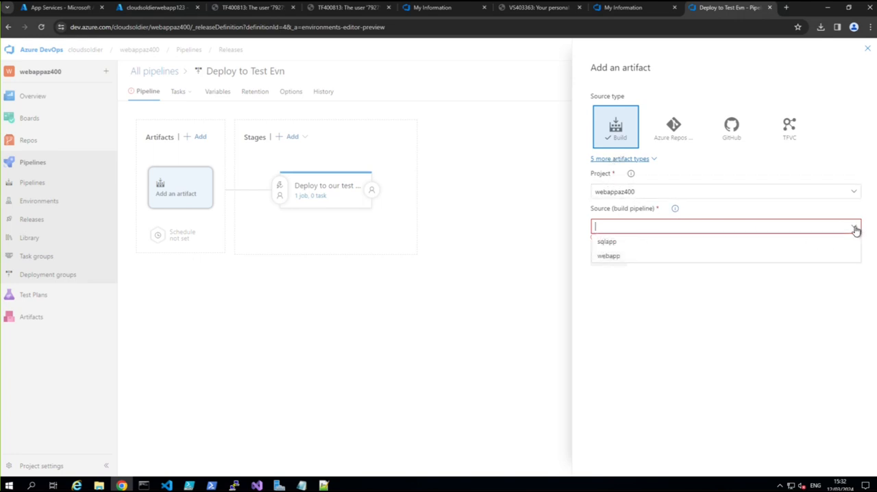
click(607, 242)
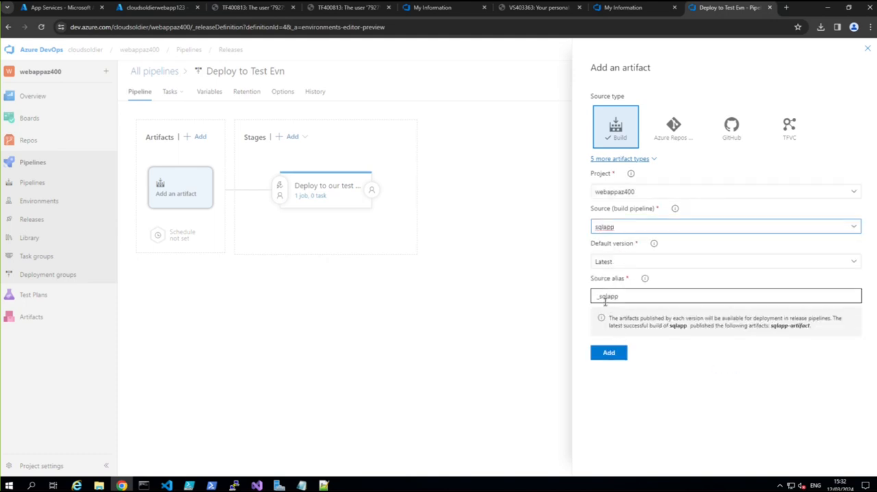
click(608, 352)
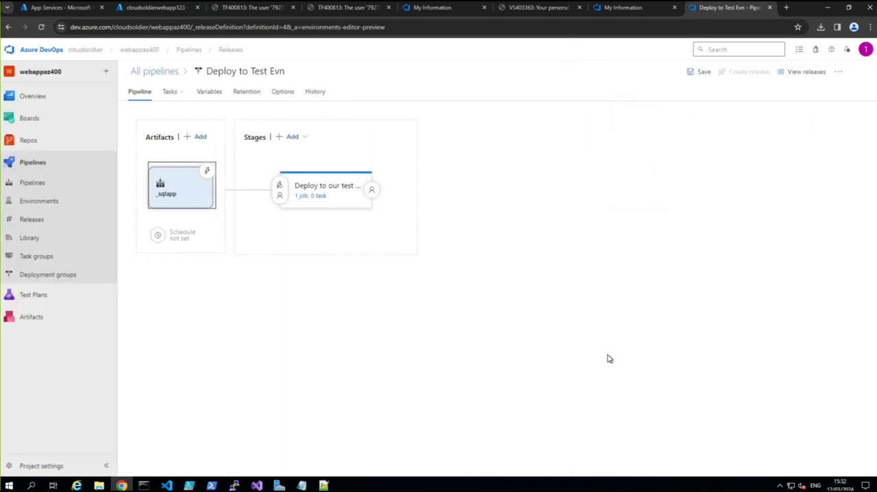
Step: Search the tasks for "web app" and add the Azure Web App task to the test stage's agent job
click(319, 192)
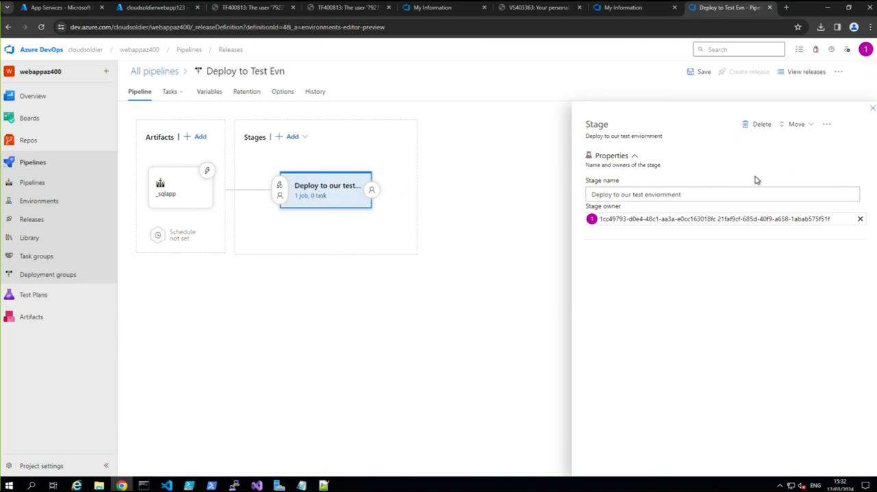
click(312, 196)
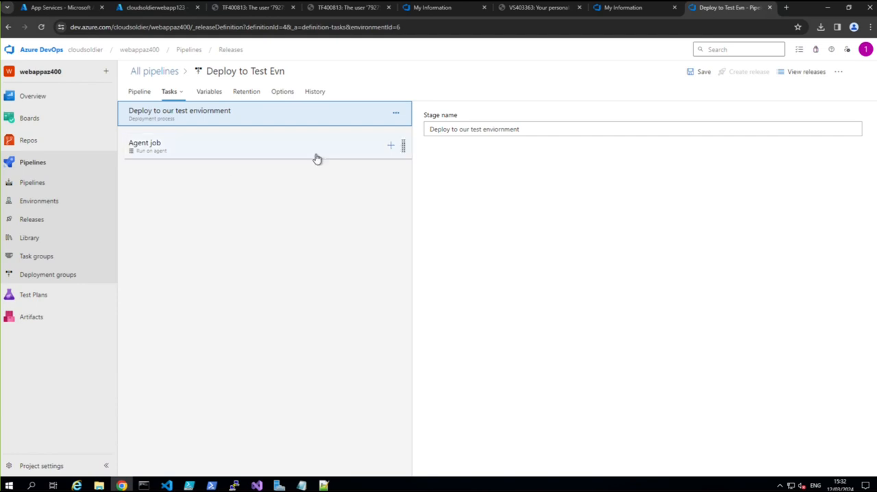
click(391, 146)
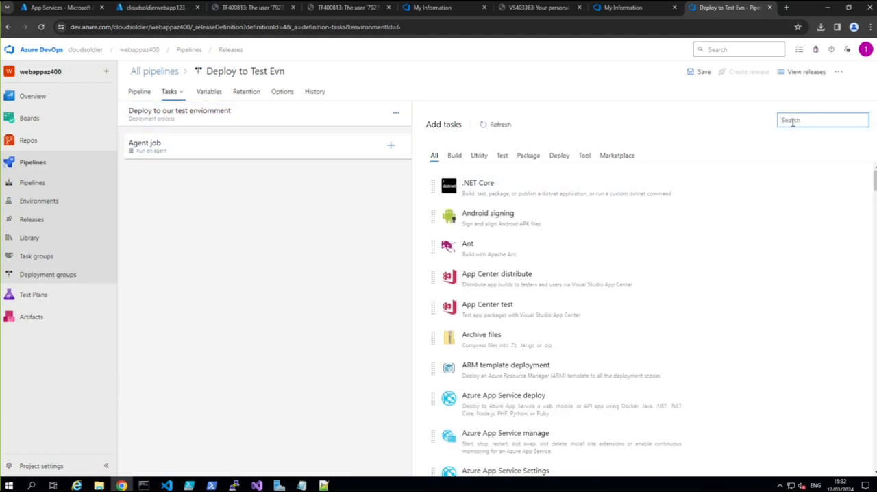
text(web)
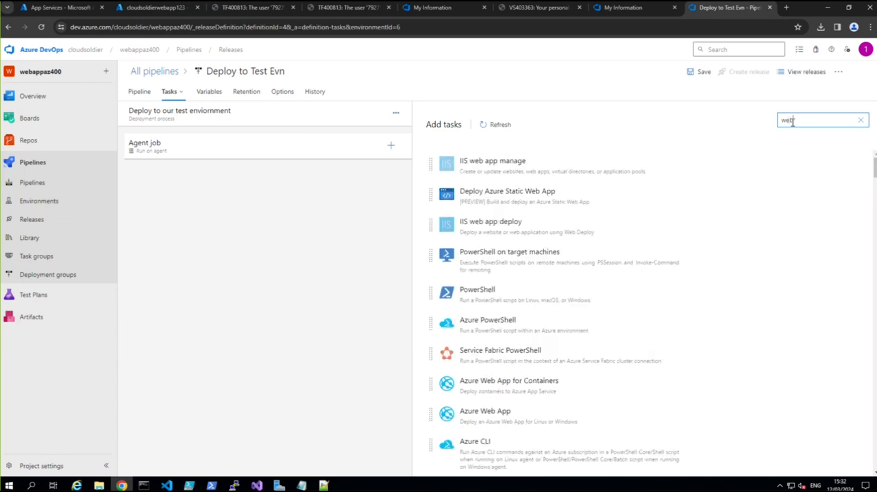
text(pp)
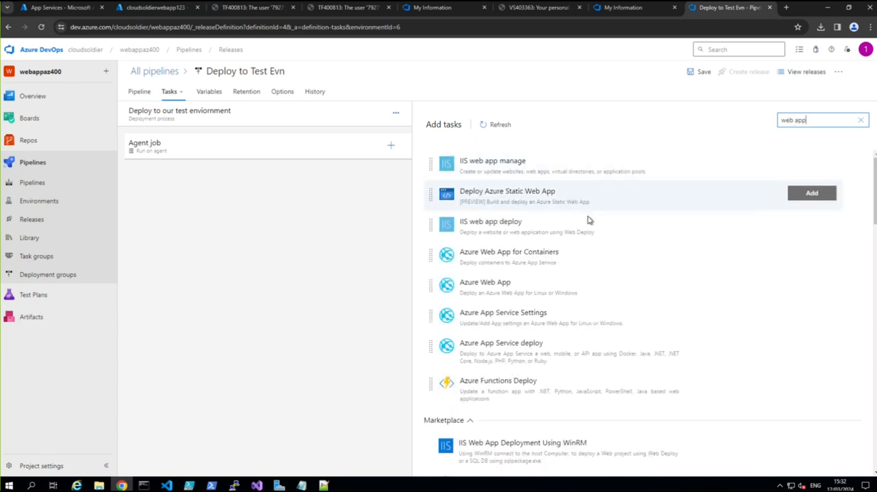
click(502, 285)
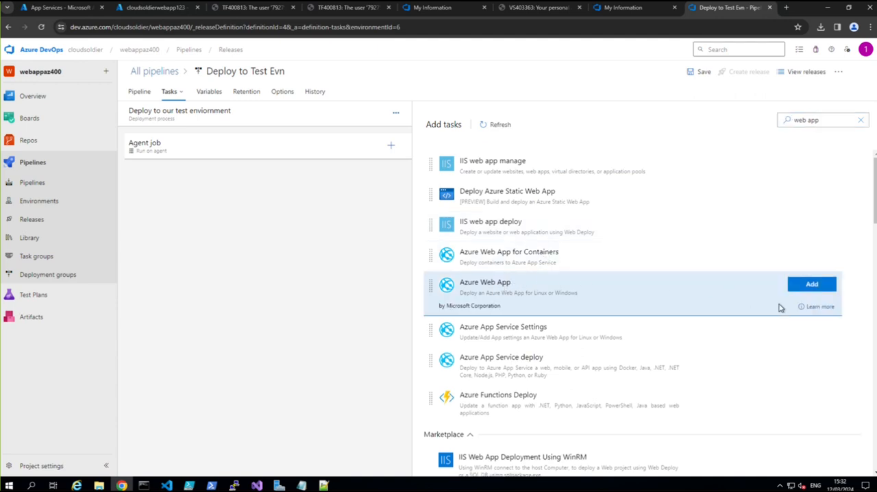
click(800, 287)
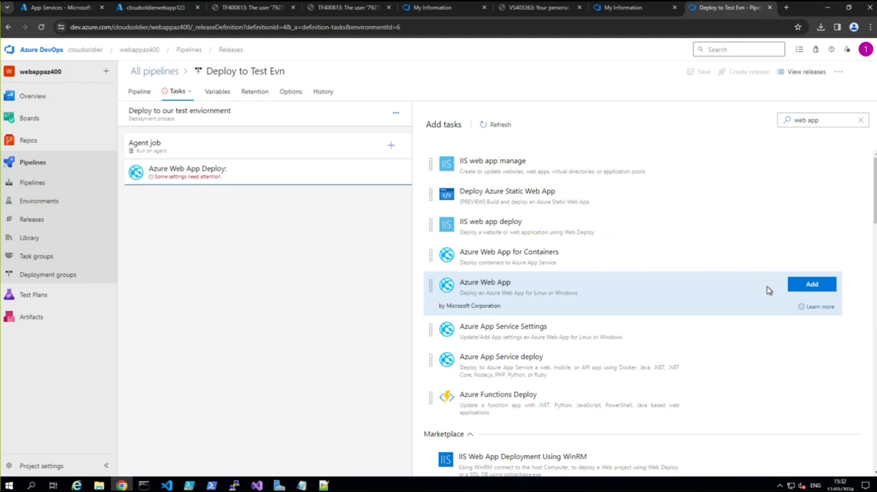
Step: Set the Azure Web App task's subscription to the available Visual Studio Enterprise – MPN service connection
click(177, 179)
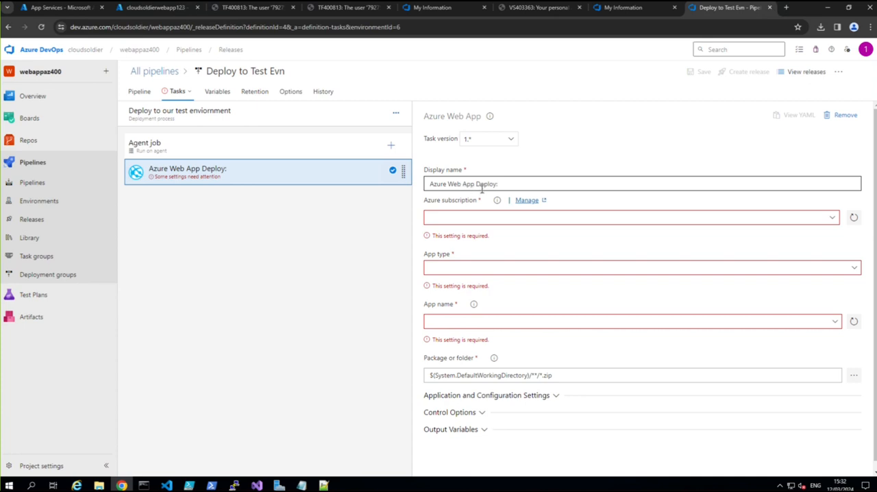
click(702, 222)
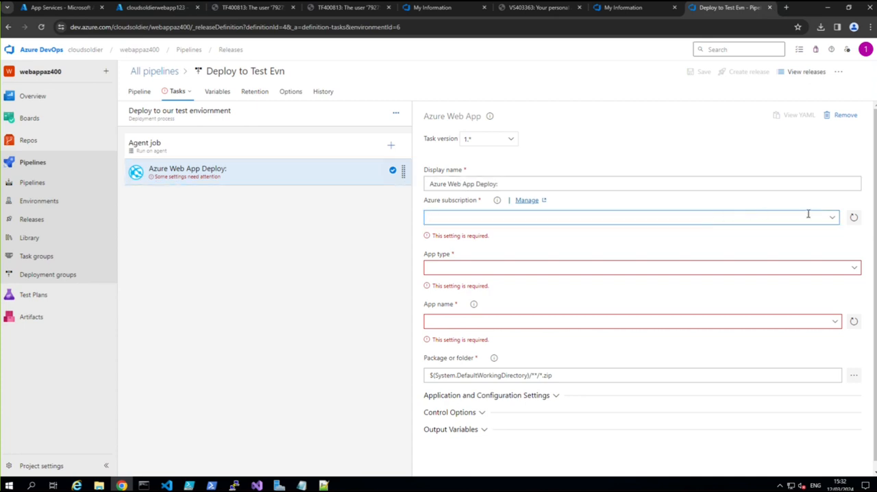
click(830, 216)
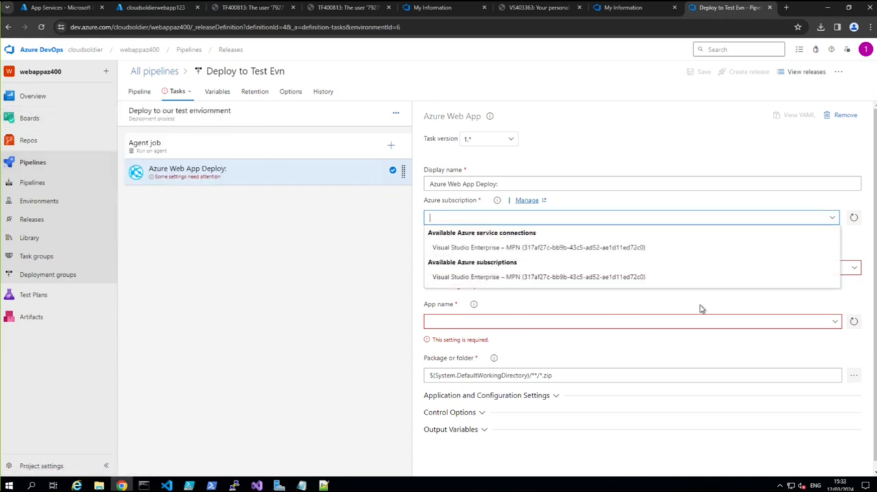
click(492, 248)
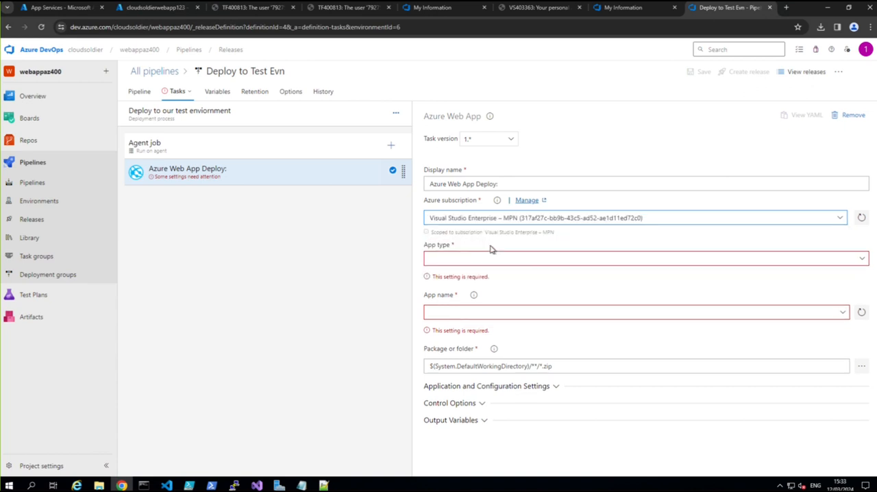
Step: Target the task at the Web App on Windows named cloudsoldierwebapp123, and save the release pipeline without a comment
click(868, 262)
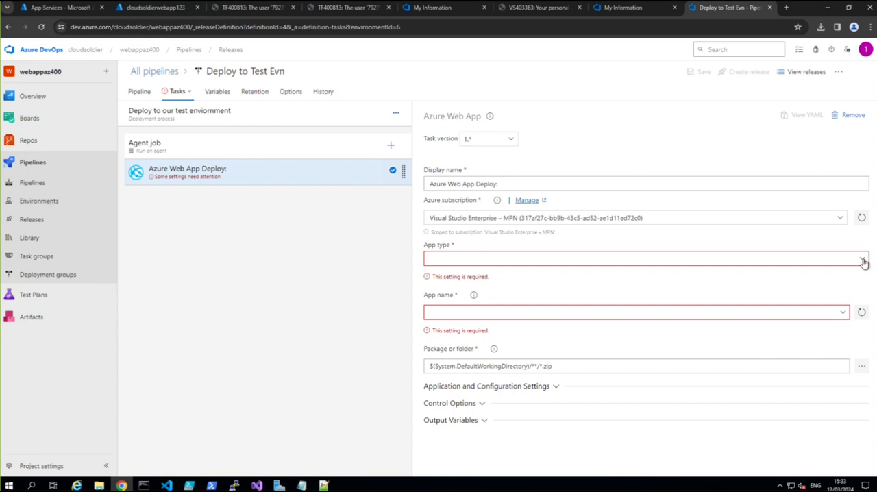
click(863, 258)
click(469, 272)
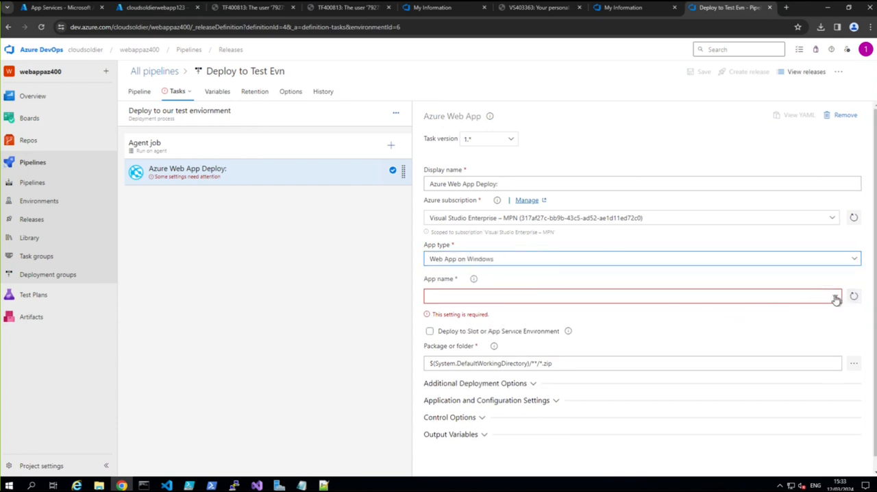
click(831, 296)
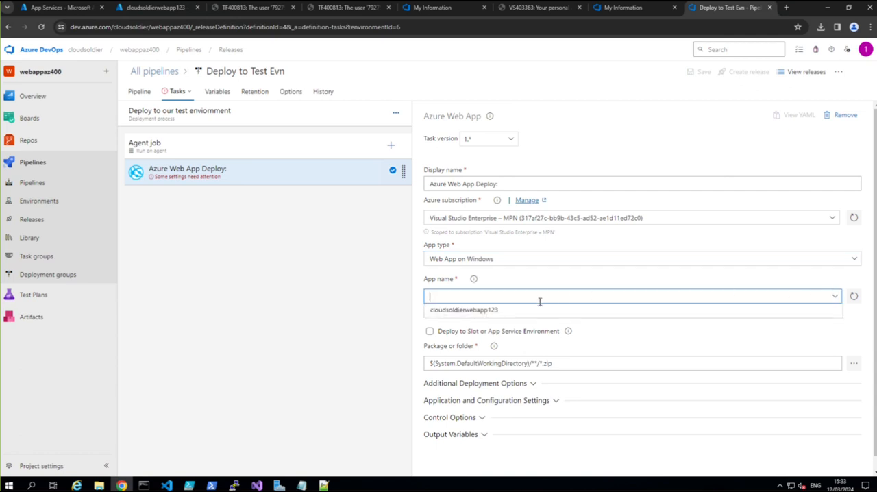
click(455, 311)
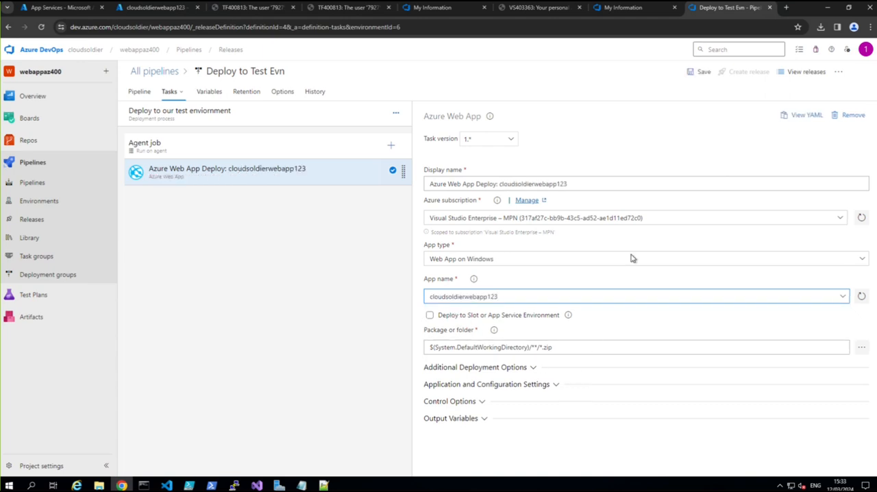
click(700, 76)
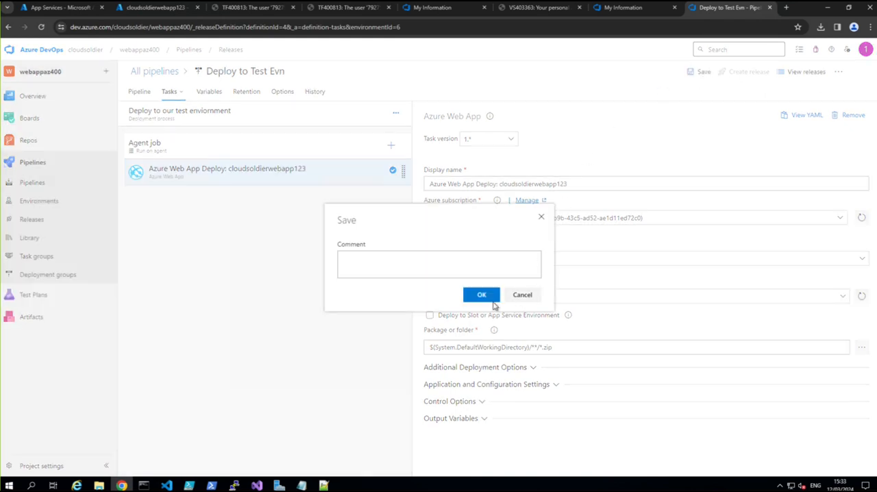
click(492, 299)
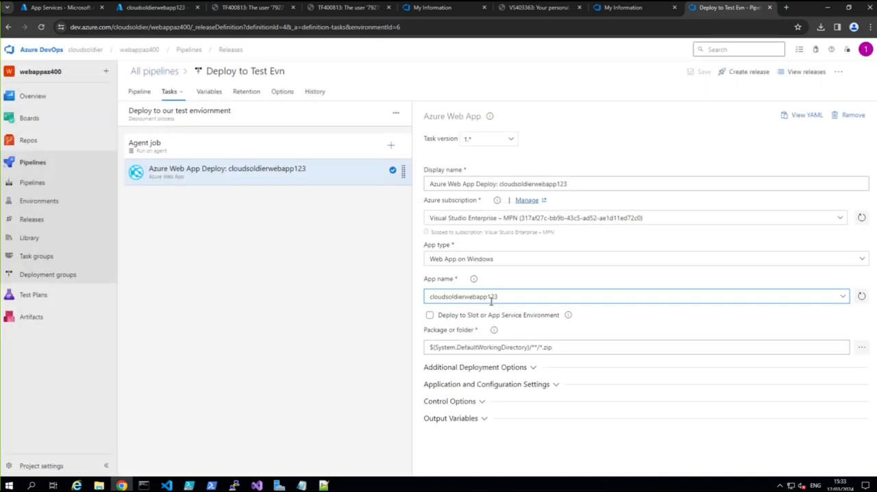
Step: Create a release from _sqlapp version 20240312.1 and open the logs of its test environment stage
click(740, 79)
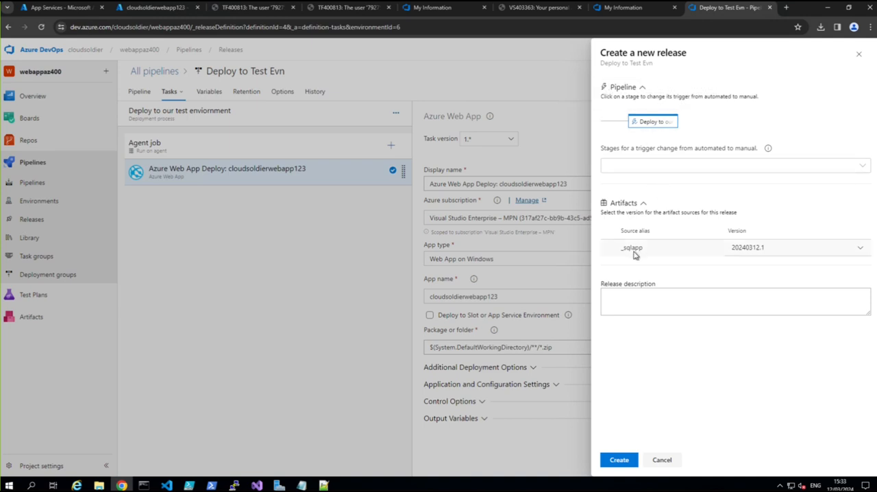
click(622, 459)
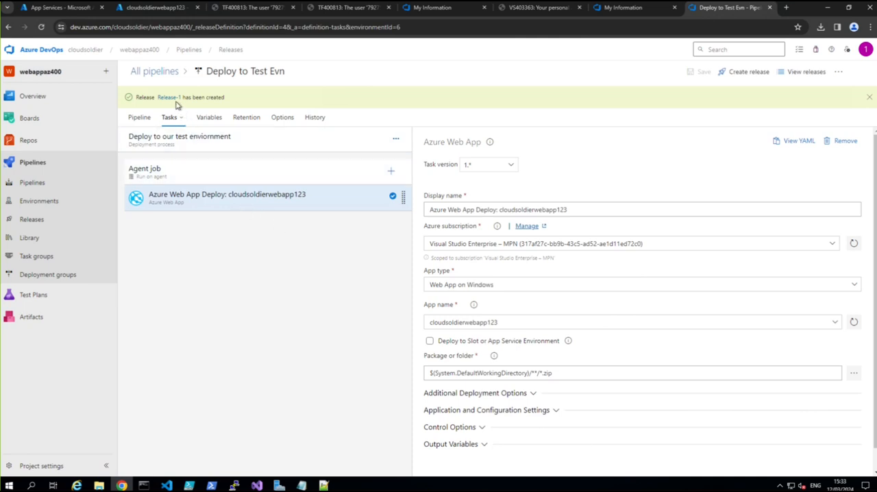
click(169, 98)
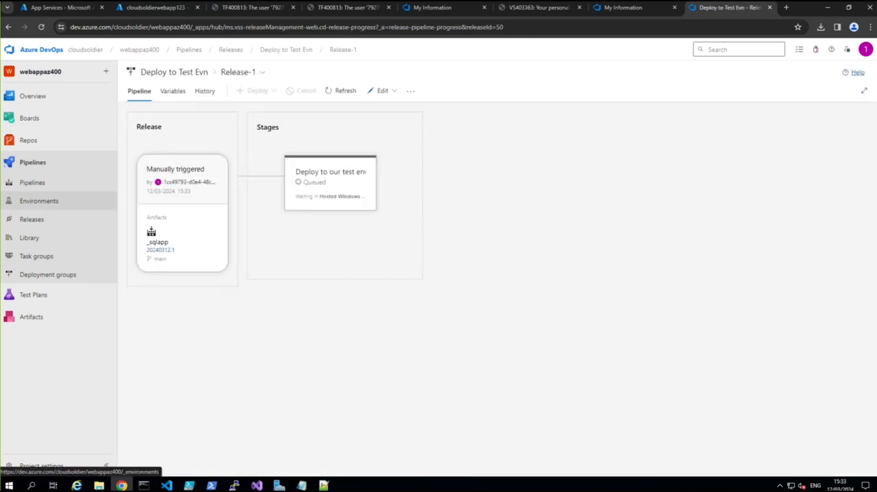
mouse_move(363, 197)
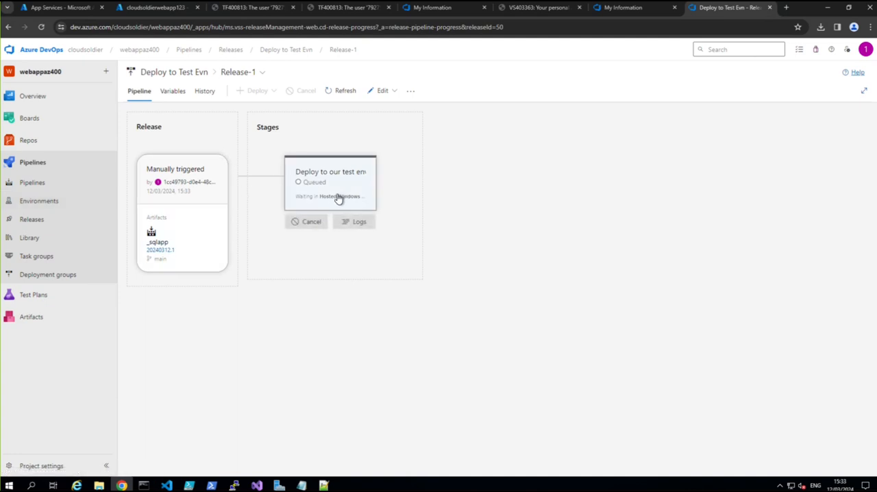
click(358, 221)
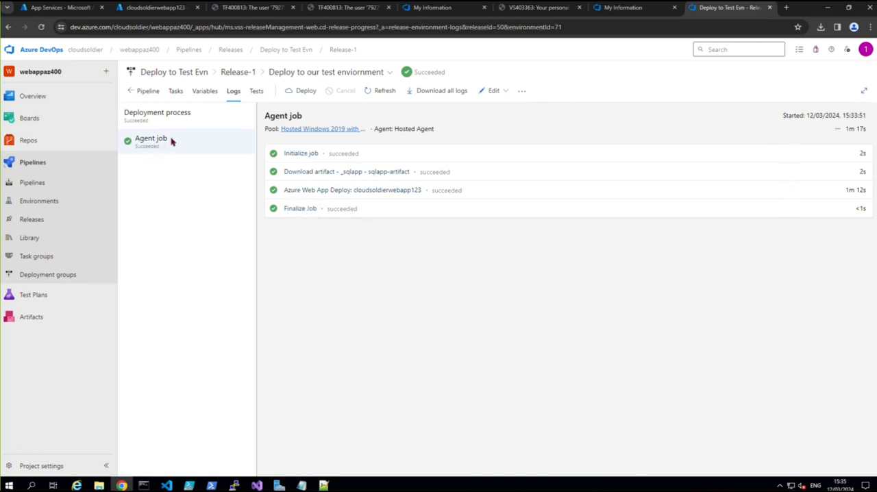
Step: Refresh the cloudsoldierwebapp123 overview in the Azure portal, then open and reload the site at its default domain
click(146, 10)
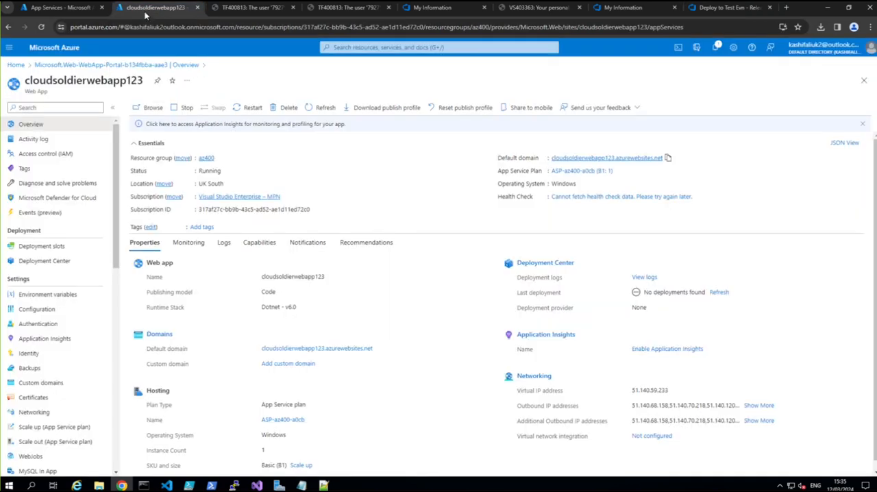
click(40, 28)
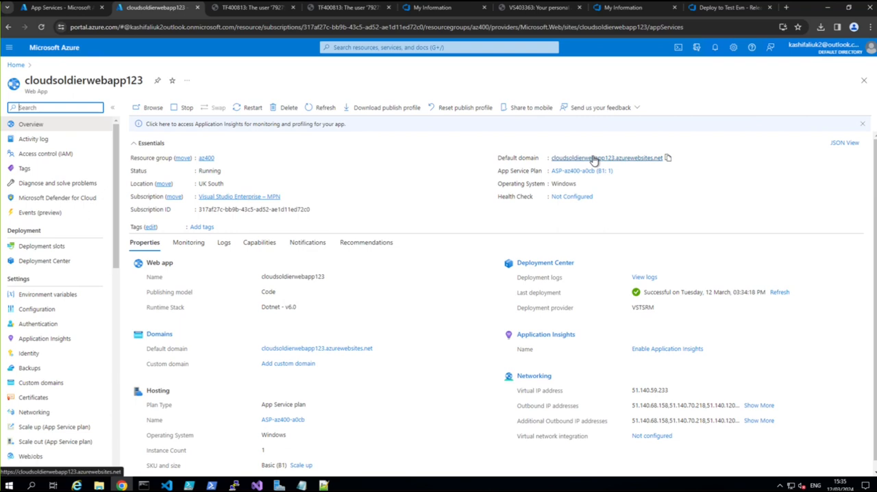
click(593, 158)
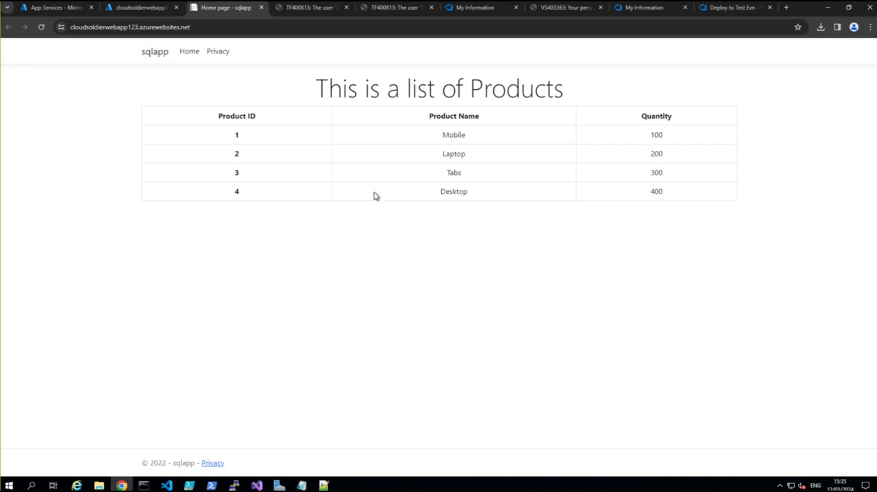
click(38, 29)
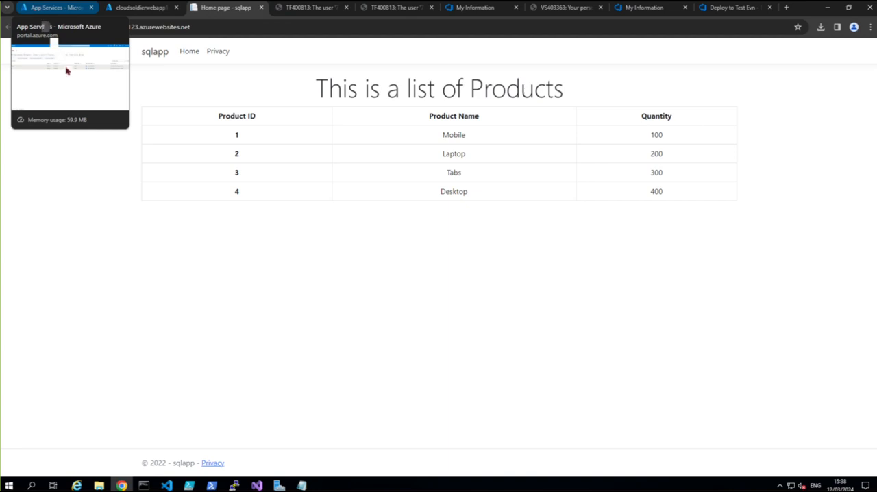
Step: Switch to the Notepad notes and write the first summary line "we created a weh app in azure portal"
click(301, 485)
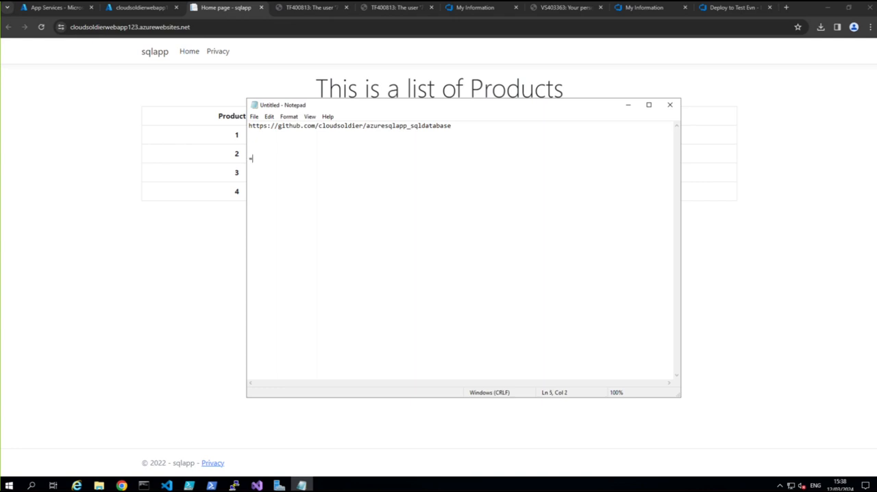
text(we created a web app in azure portal)
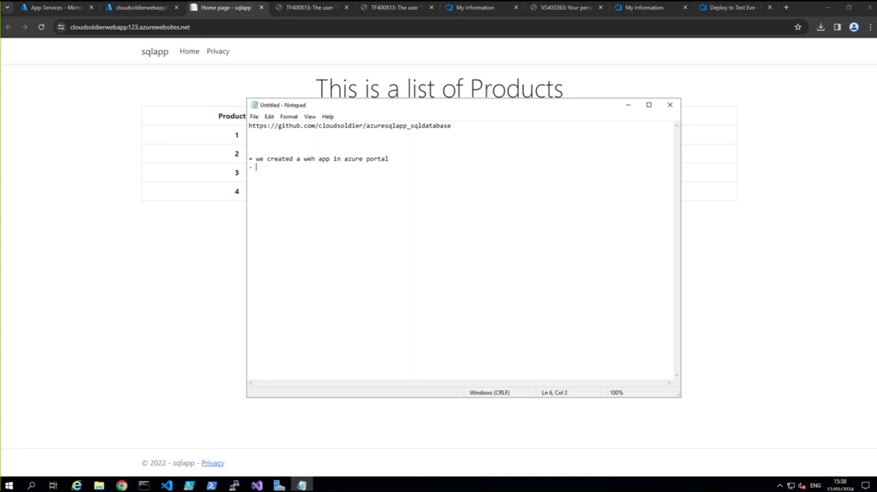
text(We created)
text( s s)
text(ql dab)
Step: Add the summary line "- We created a sql db and sql server" to the notes
key(BackSpace)
key(BackSpace)
text(b and sql sere)
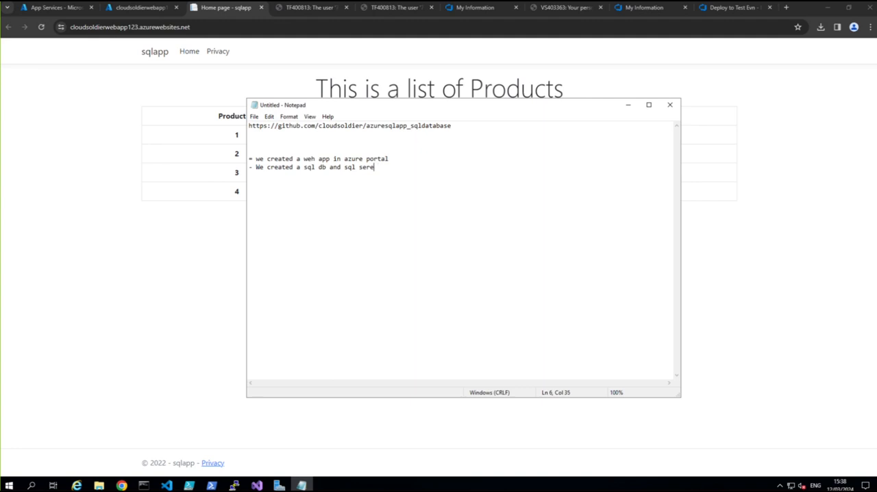
key(BackSpace)
text(ver)
key(Return)
Step: Add the summary line "- we inserted a table script which created a table in our db." to the notes
text(- we inserted a table sci)
key(BackSpace)
text(ript w)
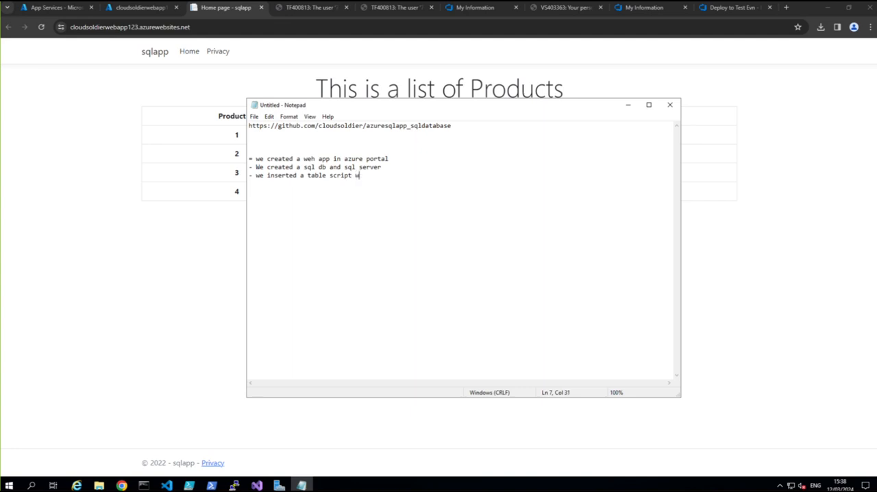
text(hich created a table in our db)
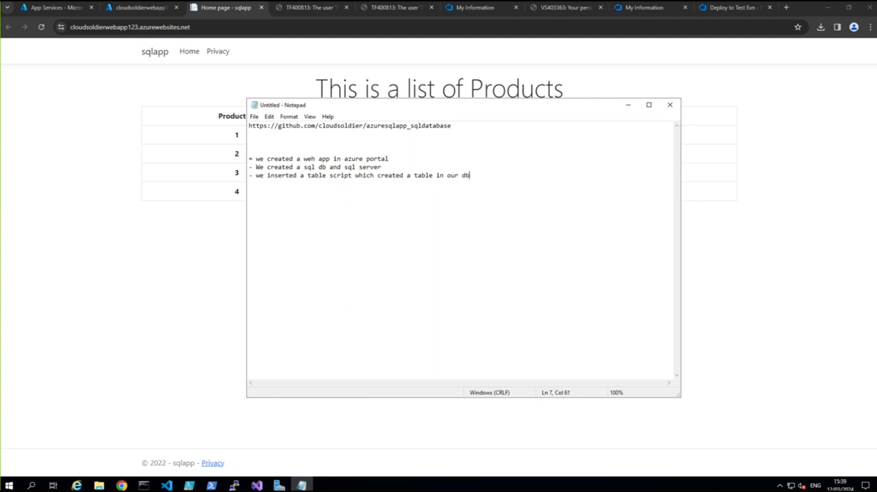
text(.)
key(Return)
Step: Add the summary line "- in visual studio we opened this project" to the notes
text(-)
text(in visual studio we opened this ro)
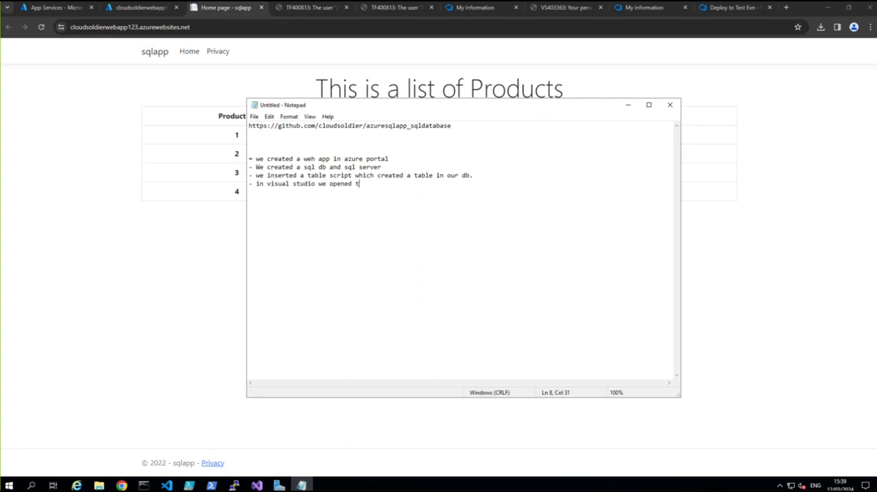
key(BackSpace)
key(BackSpace)
text(projeec)
key(BackSpace)
key(BackSpace)
text(ct)
key(Return)
Step: Add the summary line "- we were having issue to push this code to our Azure devops" to the notes
text(- we were havig)
key(BackSpace)
key(BackSpace)
key(BackSpace)
text(in)
key(BackSpace)
key(BackSpace)
text(ing issue to )
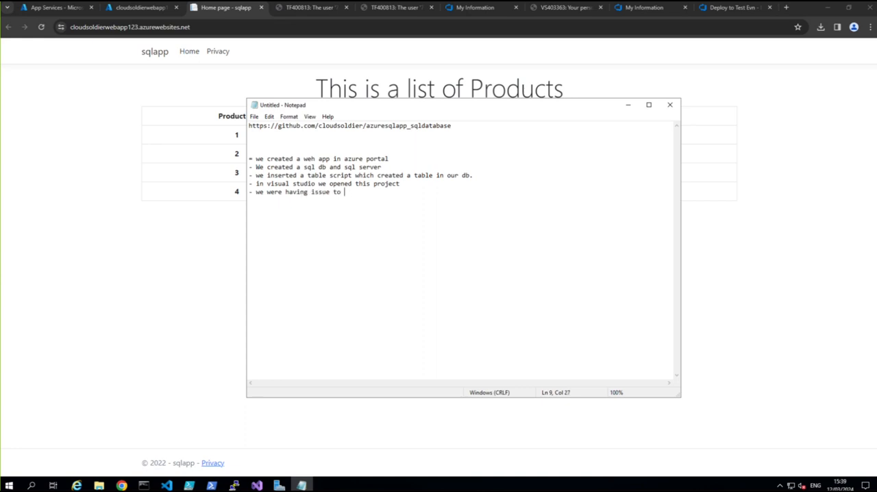
text(push this code to our Azure devops)
key(Return)
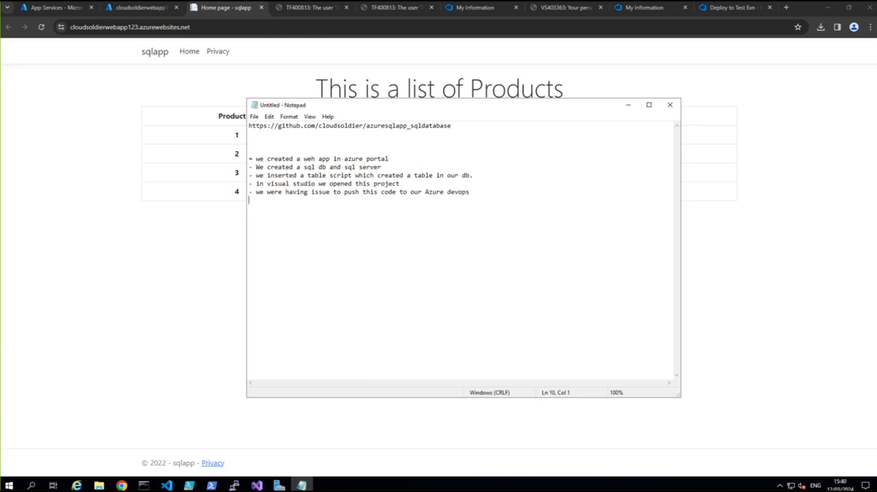
Step: Add a line thanking the colleague by name, who "fixed by removing the git repos in the Git tab of visual studio"
text(- thank s)
key(BackSpace)
key(BackSpace)
key(BackSpace)
key(BackSpace)
text(nks to Omar he fixed by remov)
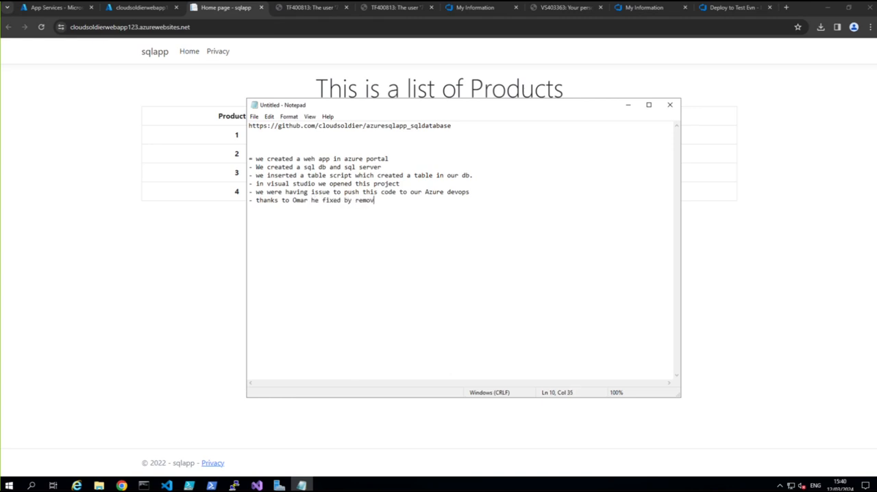
text(ing the git repos in the Git )
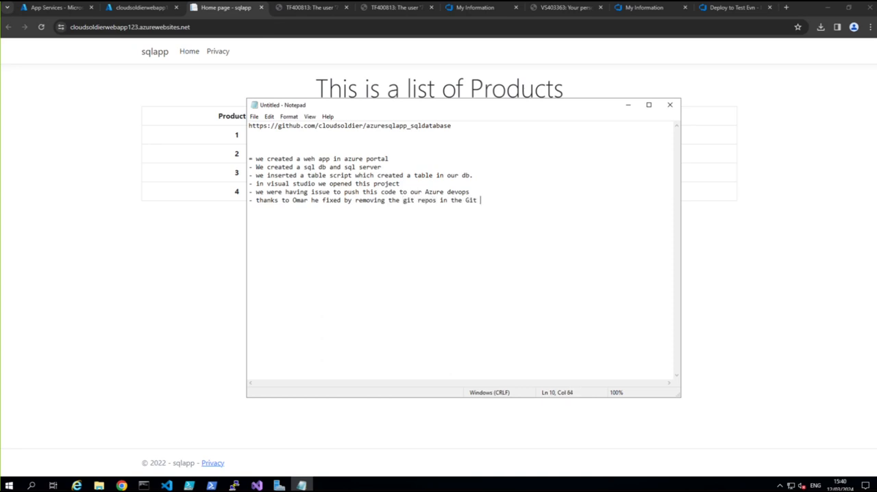
text(tabl)
key(BackSpace)
text(of visual stuf)
key(BackSpace)
text(dio)
key(Return)
Step: Add the line "- then we were able to see the Git push tab in Git section of visual studio."
text(- then we w)
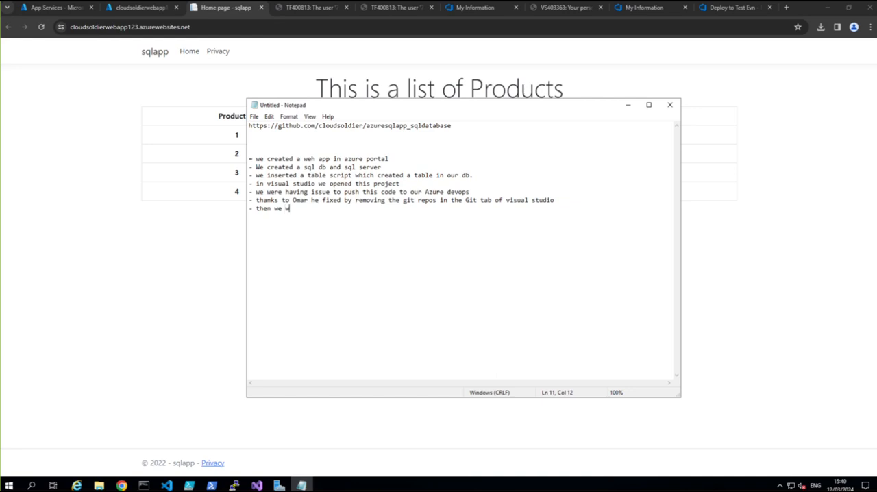
text(ere able to see the Git push ta)
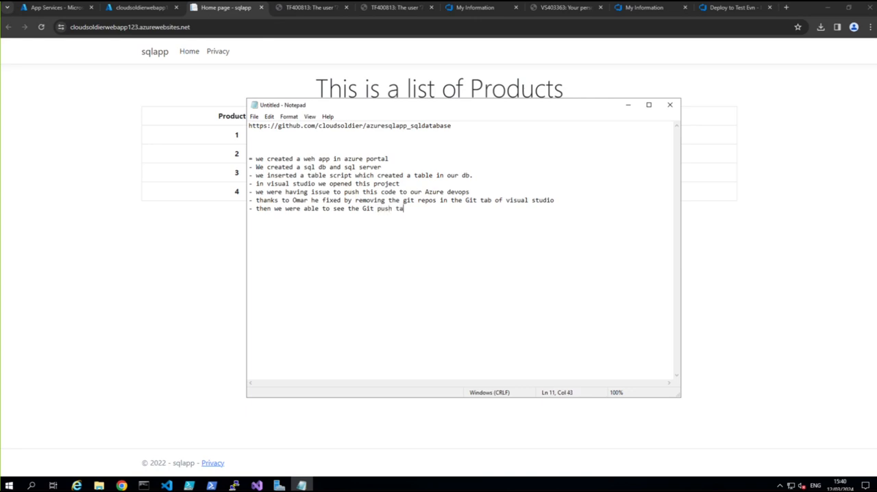
text(b in Git section of visula)
key(BackSpace)
key(BackSpace)
key(BackSpace)
key(BackSpace)
text(ual studio.)
key(Return)
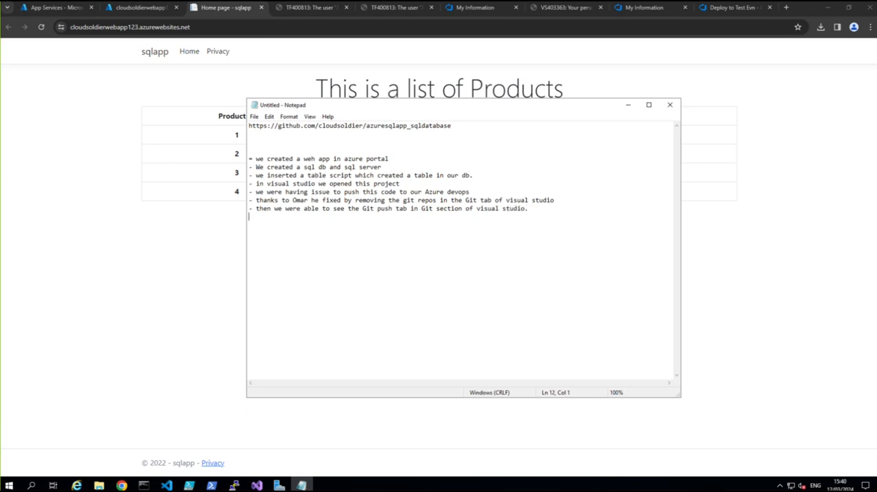
Step: Add the summary line "- we pushed the code to Azure devops." to the notes
text(- we pushed the code to Azure dev)
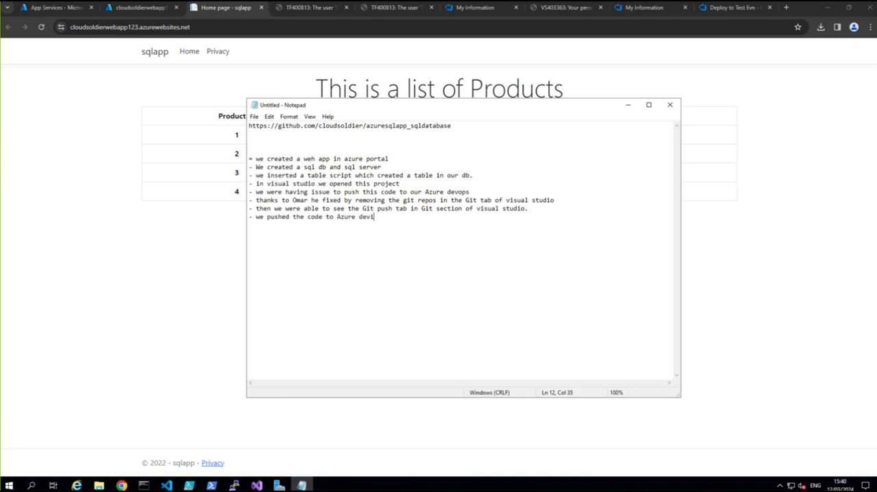
text(ops.)
key(Return)
Step: Add the summary line "- Created a build pipeline using yaml" to the notes
text(- Created a build pipe y)
key(BackSpace)
text(line usi)
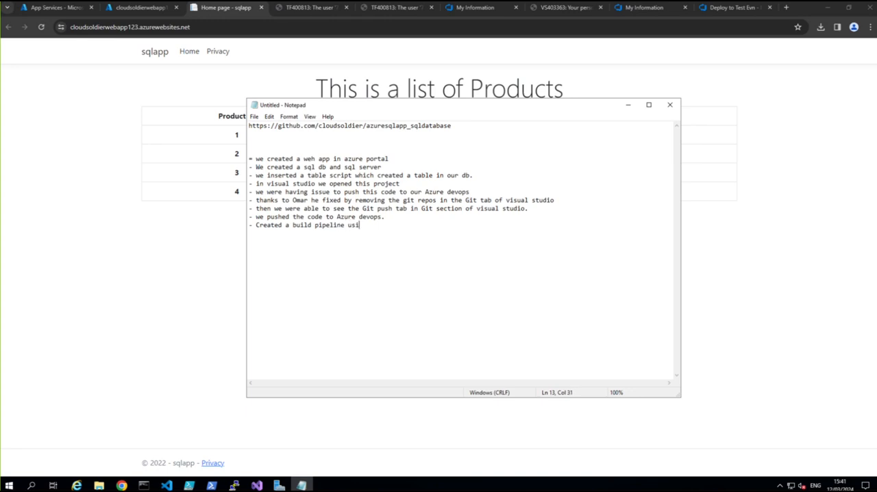
text(ng yml)
key(BackSpace)
key(BackSpace)
text(aml)
key(Return)
Step: Add the line "- After the successful build we created a release pipeline", moving the notes window to uncover the product table's header
text(- After the successful buil)
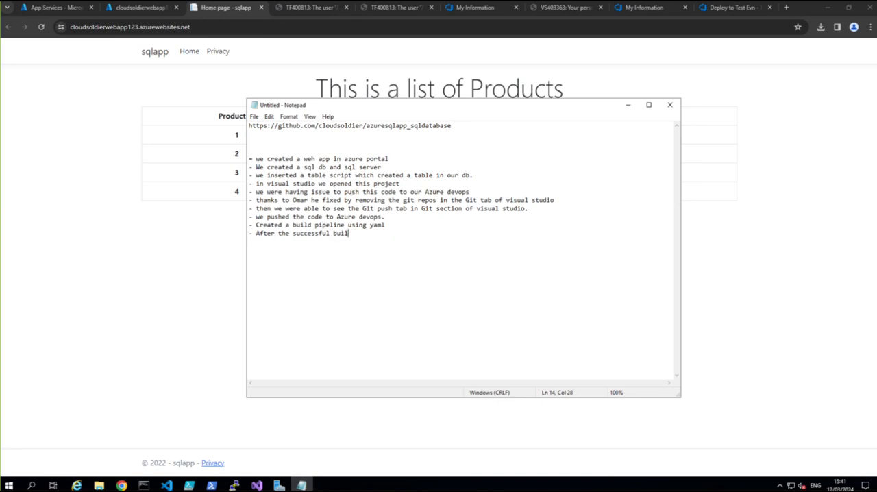
text(d)
drag(484, 106, 629, 171)
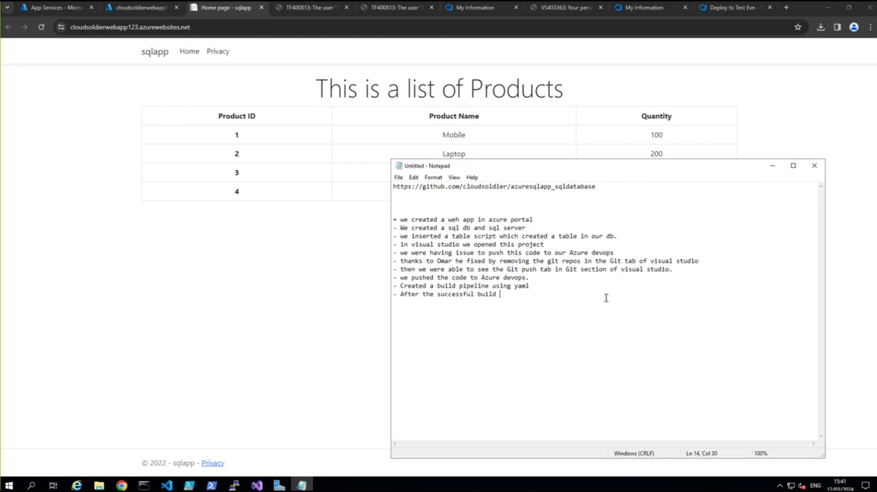
text(we created a release pip)
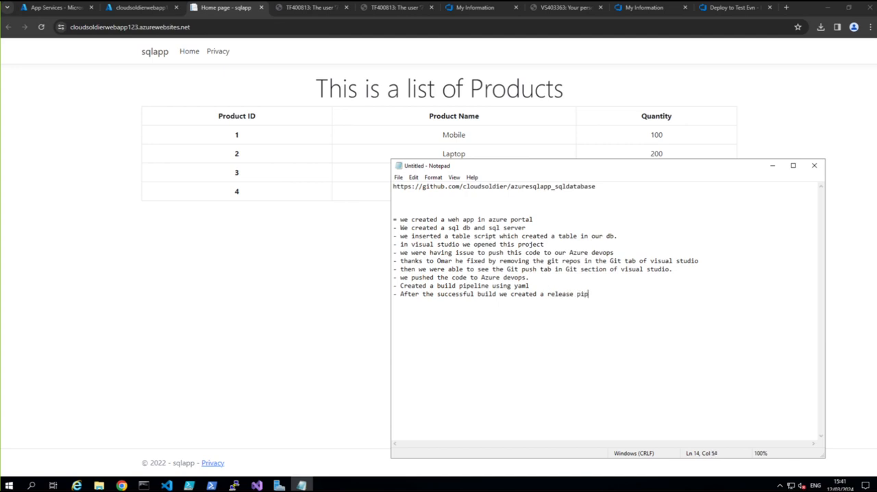
text(eline)
key(Return)
Step: Add the summary line "- we configured the release line pipeline ...saved and ran successful" to the notes
text(- we configured the p)
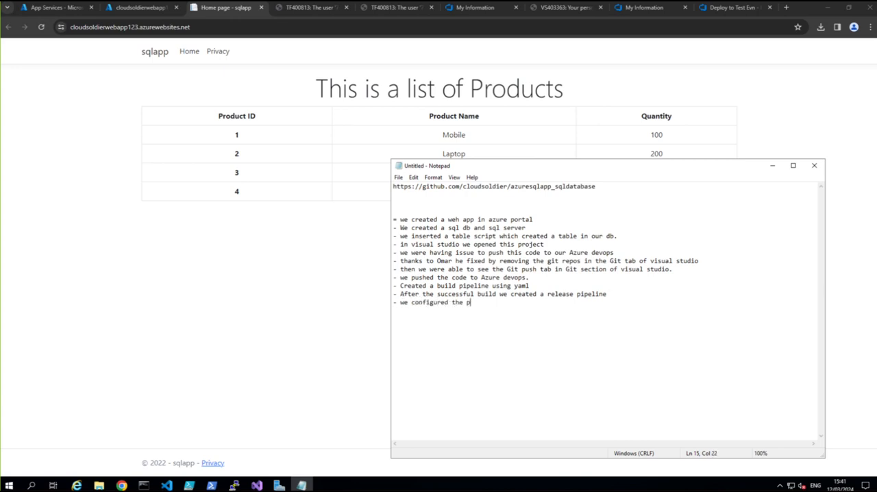
key(BackSpace)
text(release line pipeline ...saved a)
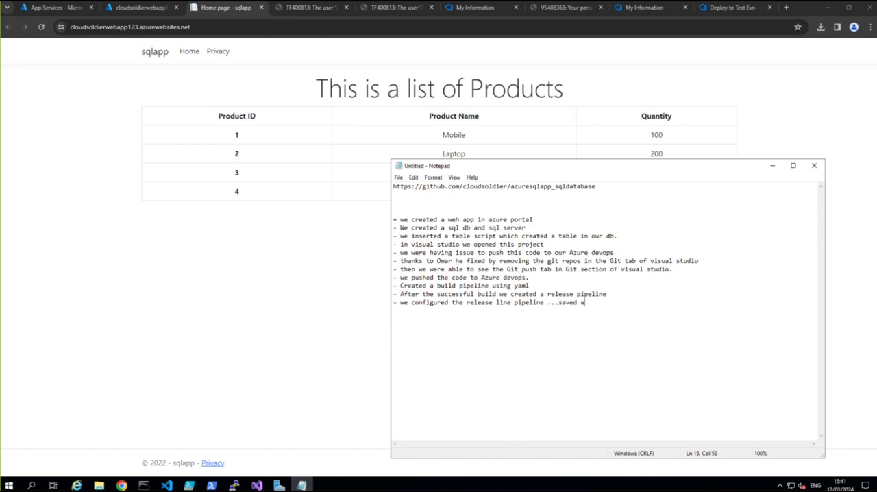
text(nd ran.)
key(Return)
key(BackSpace)
key(BackSpace)
text(successful)
key(Return)
Step: Add the closing line "- we were able to see the web page as we can see at the back."
text(- we we)
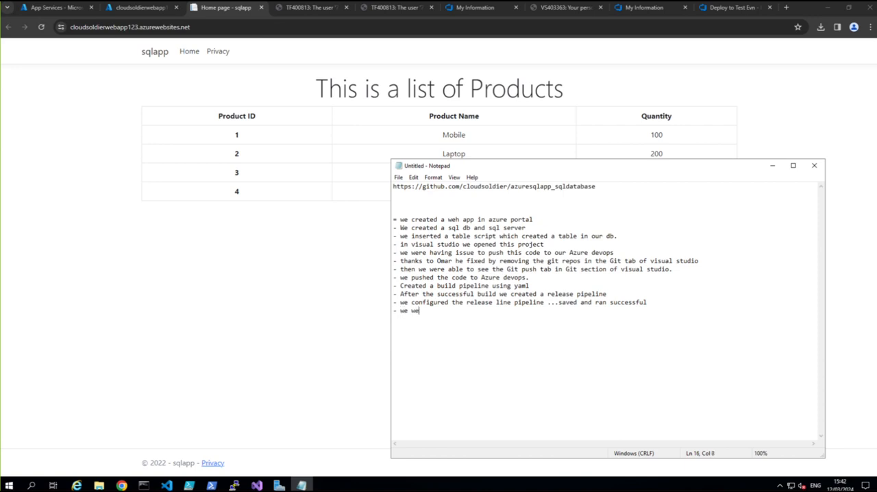
text(re able to see the web page )
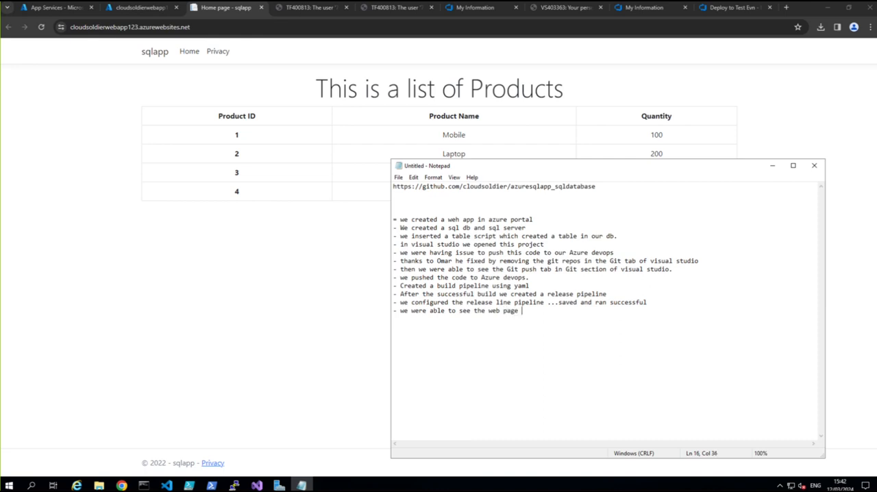
text(as we can  see at the back.)
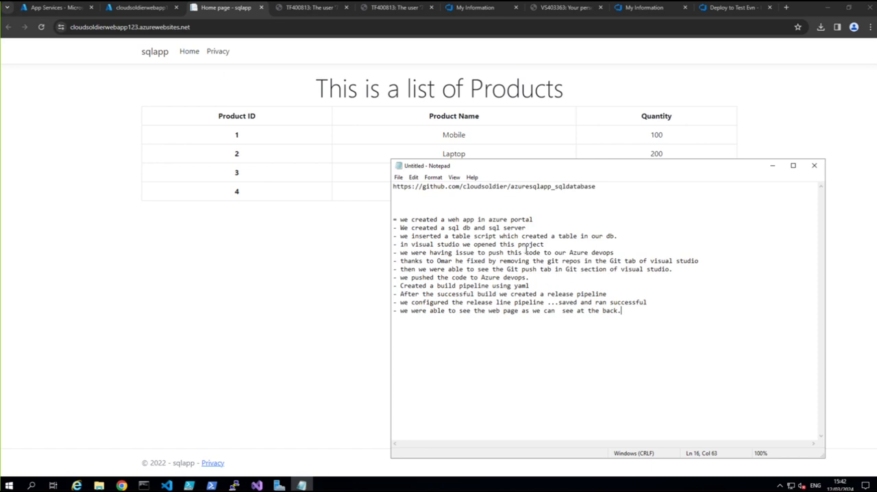
Step: Insert the line "- We rean locally this project to make sure we can see the table" below the line about opening the project in Visual Studio
click(550, 244)
key(Return)
text(- We rean 1)
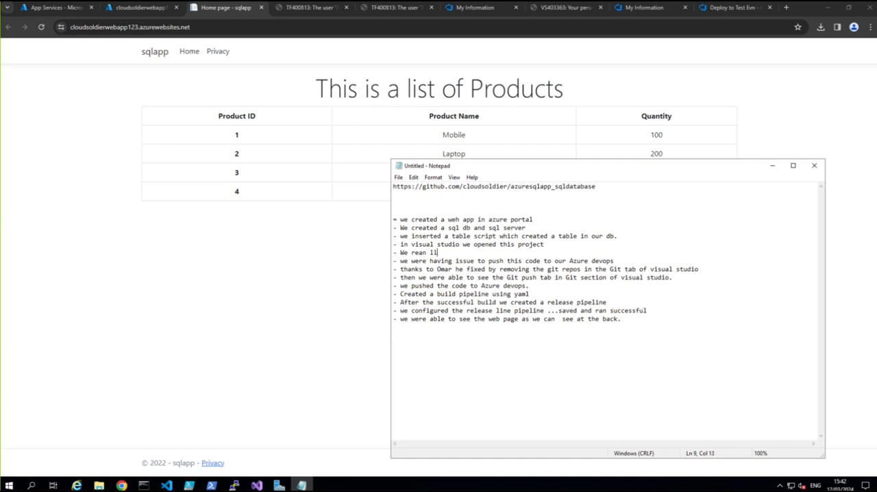
text(ocally this pri)
key(BackSpace)
text(oject to make )
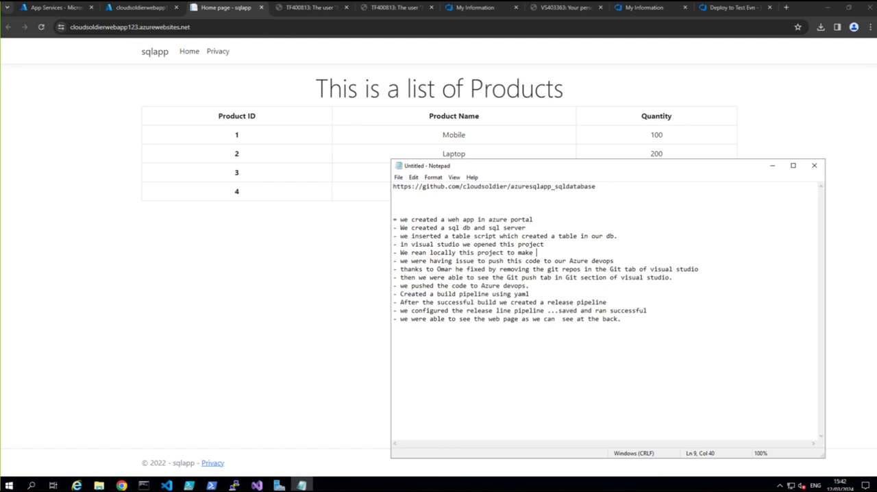
text(sure we can see the table)
key(super)
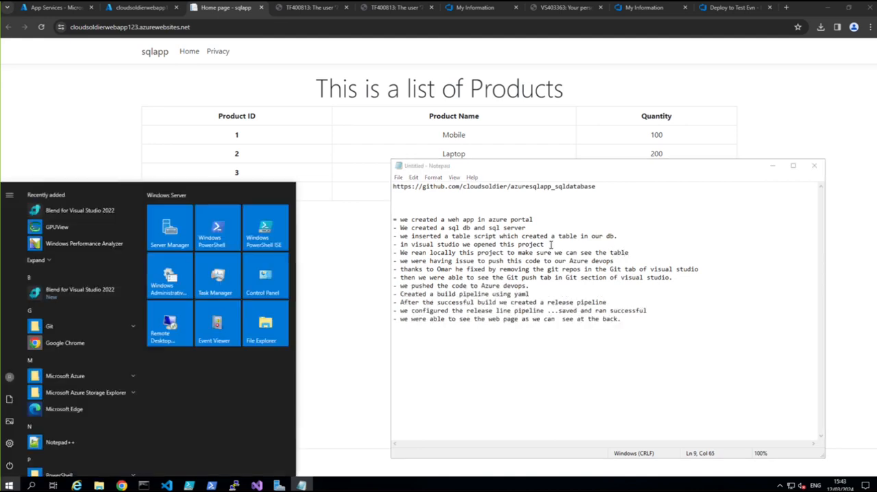
click(528, 366)
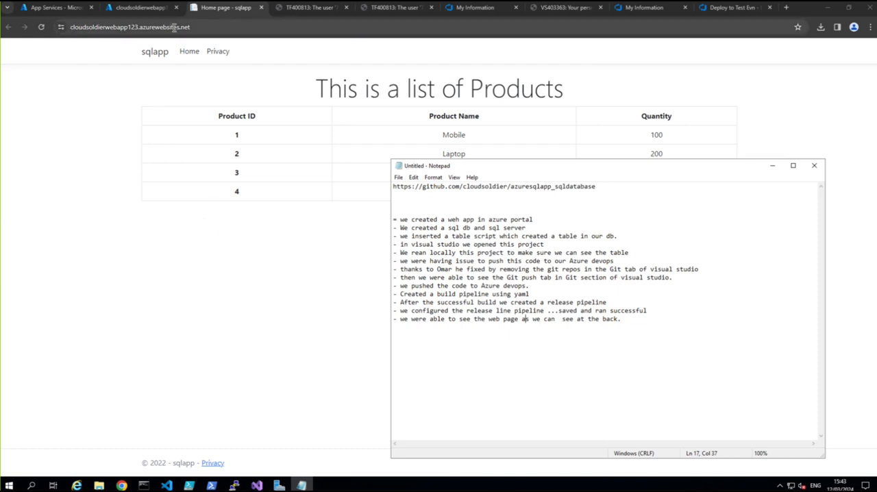
Step: Switch to Chrome with the live sqlapp page and show the full web address of the site
click(199, 29)
click(199, 29)
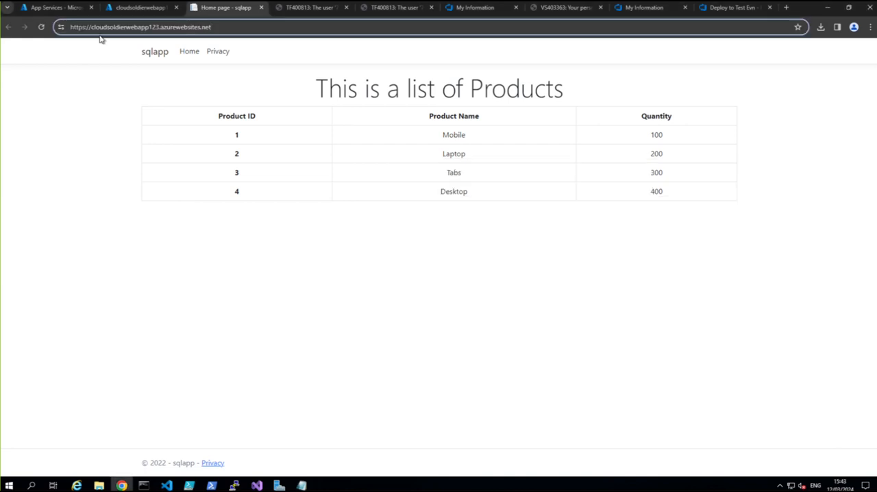